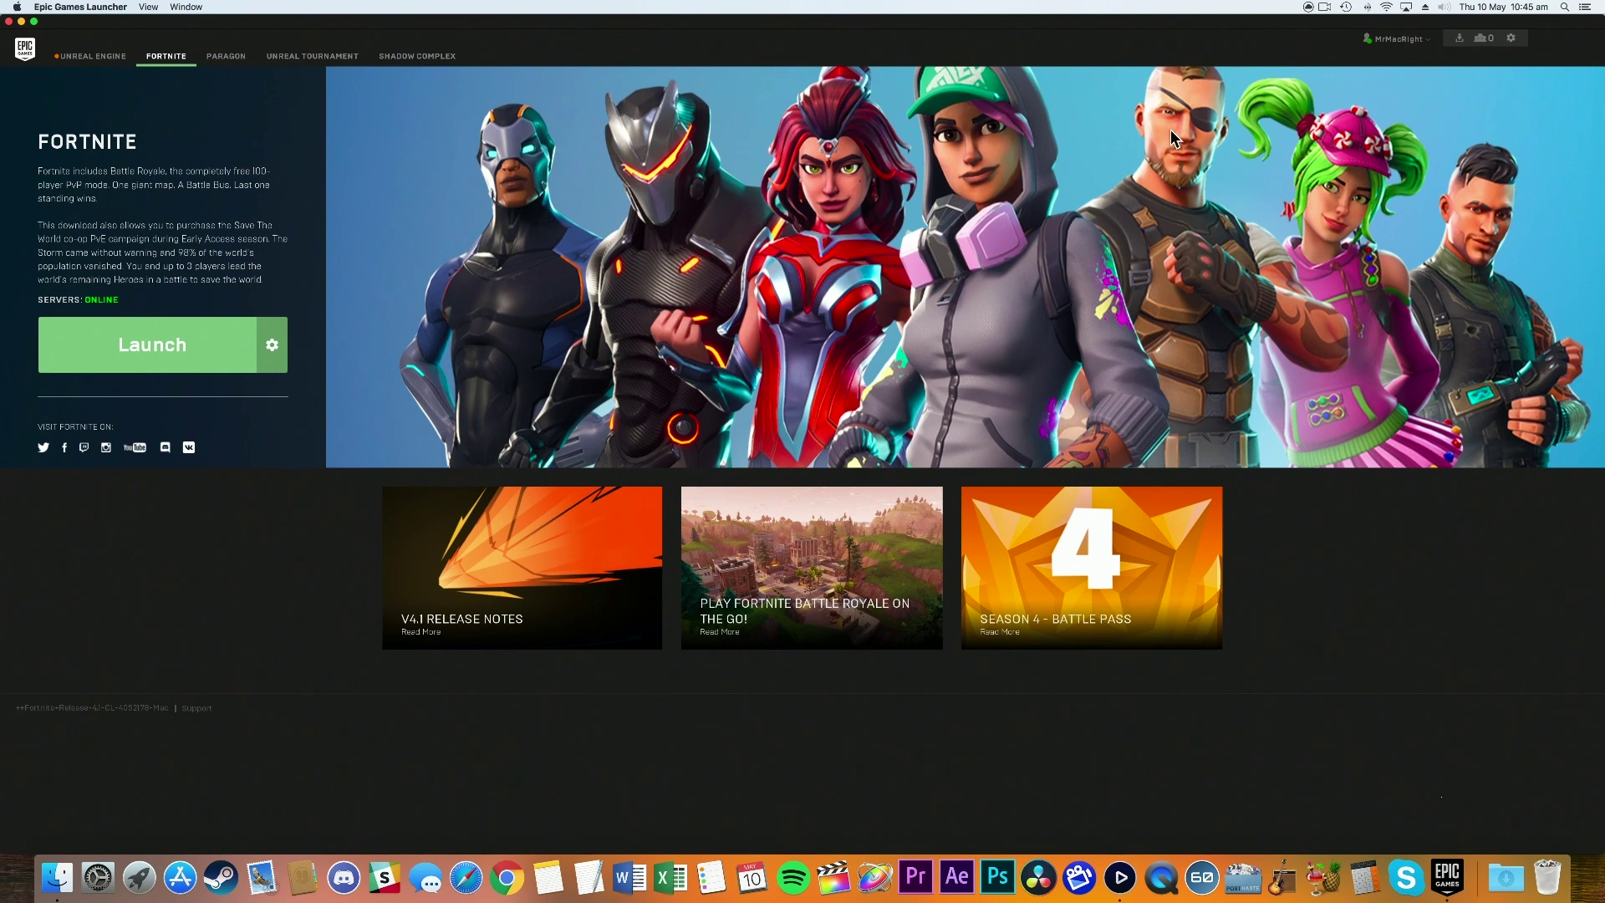
Enable Additional Command Line Arguments for Fortnite in launcher Settings and paste in the arguments
left_click(1512, 38)
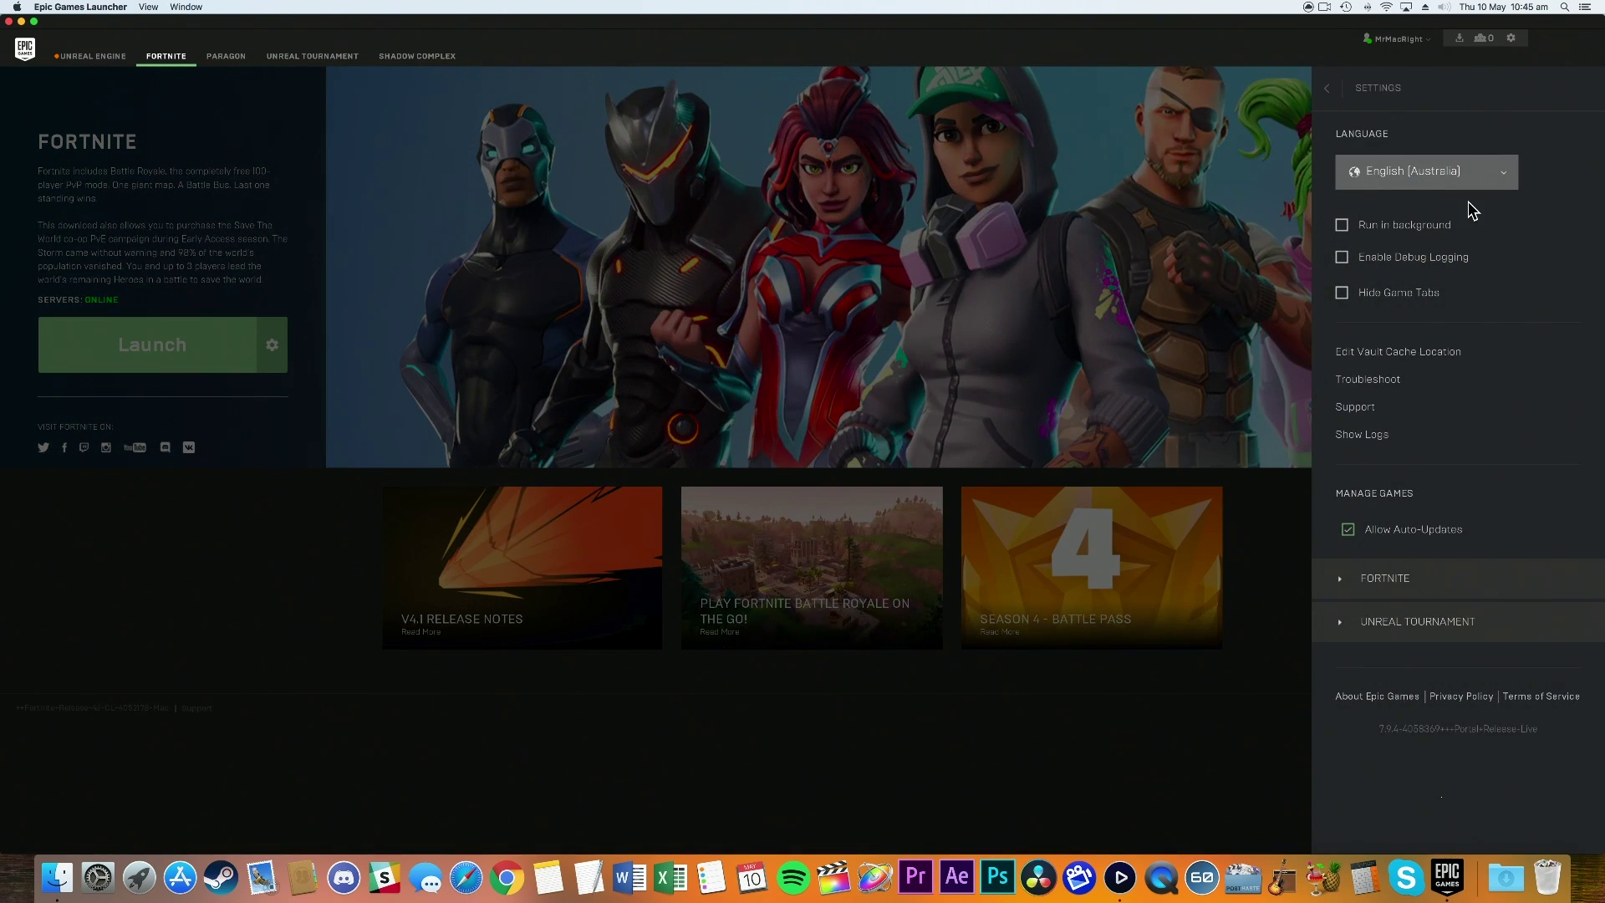
left_click(1342, 586)
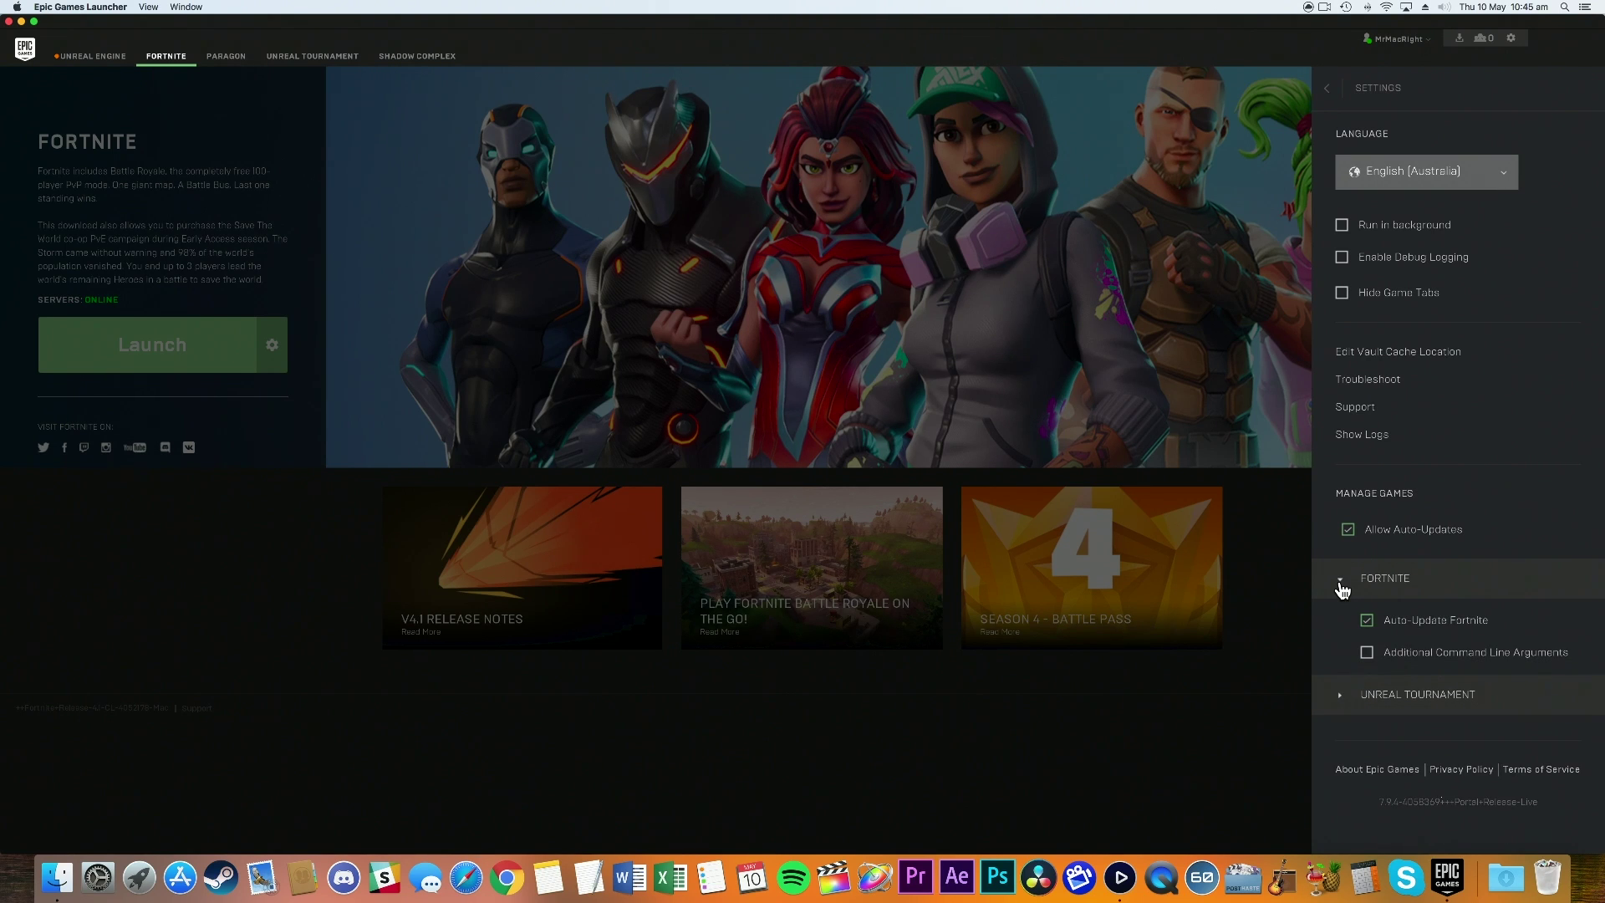
left_click(1369, 652)
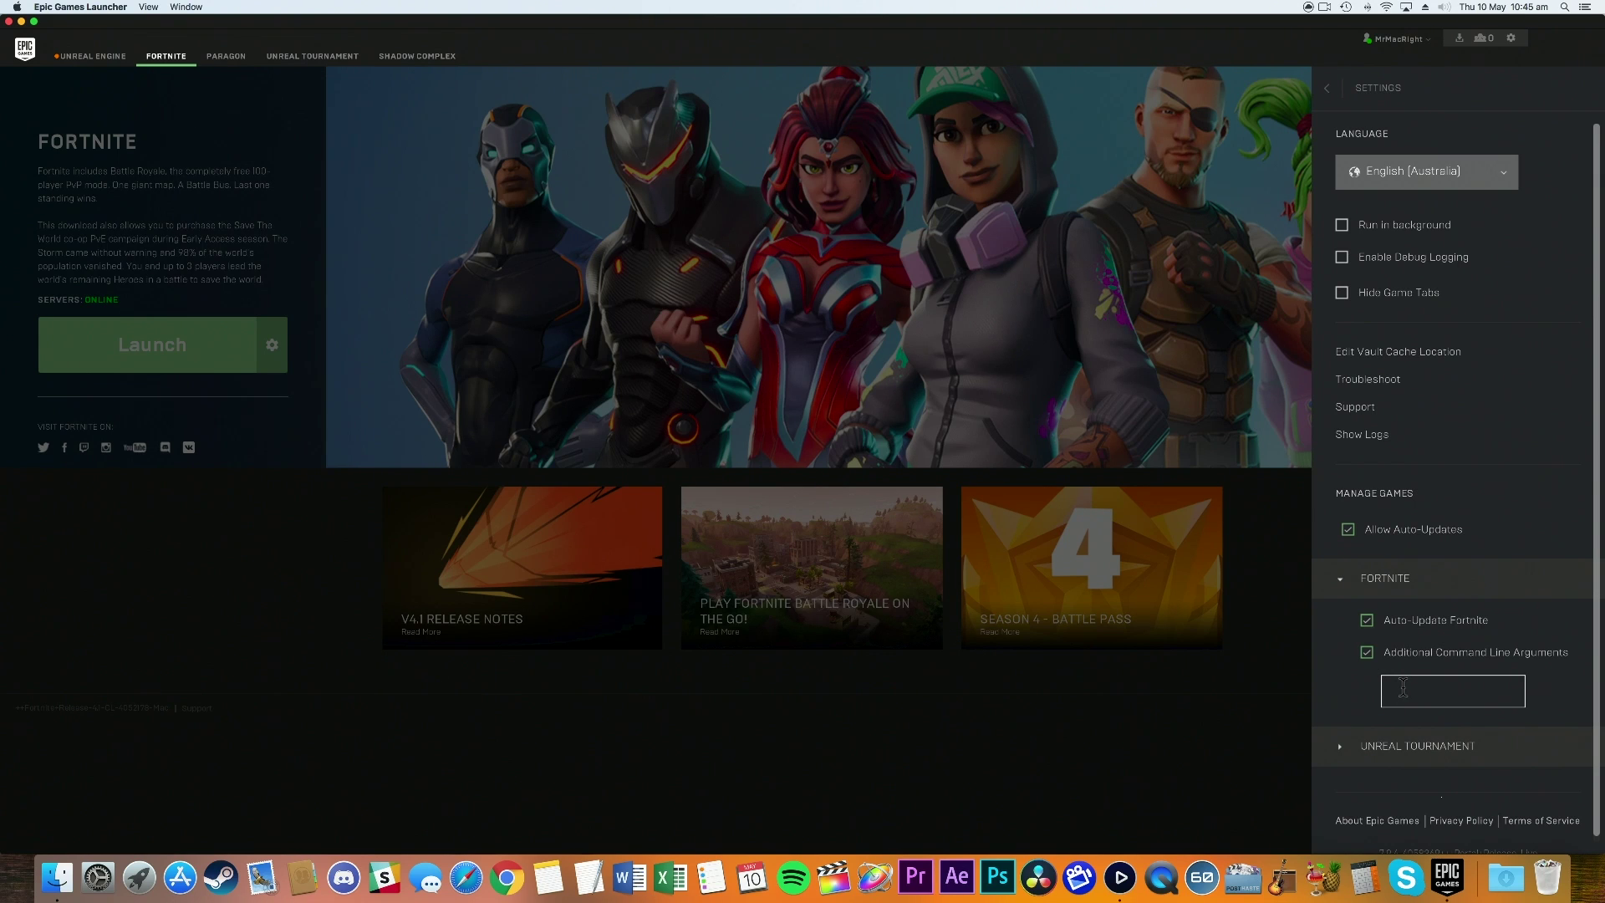
key("super+v")
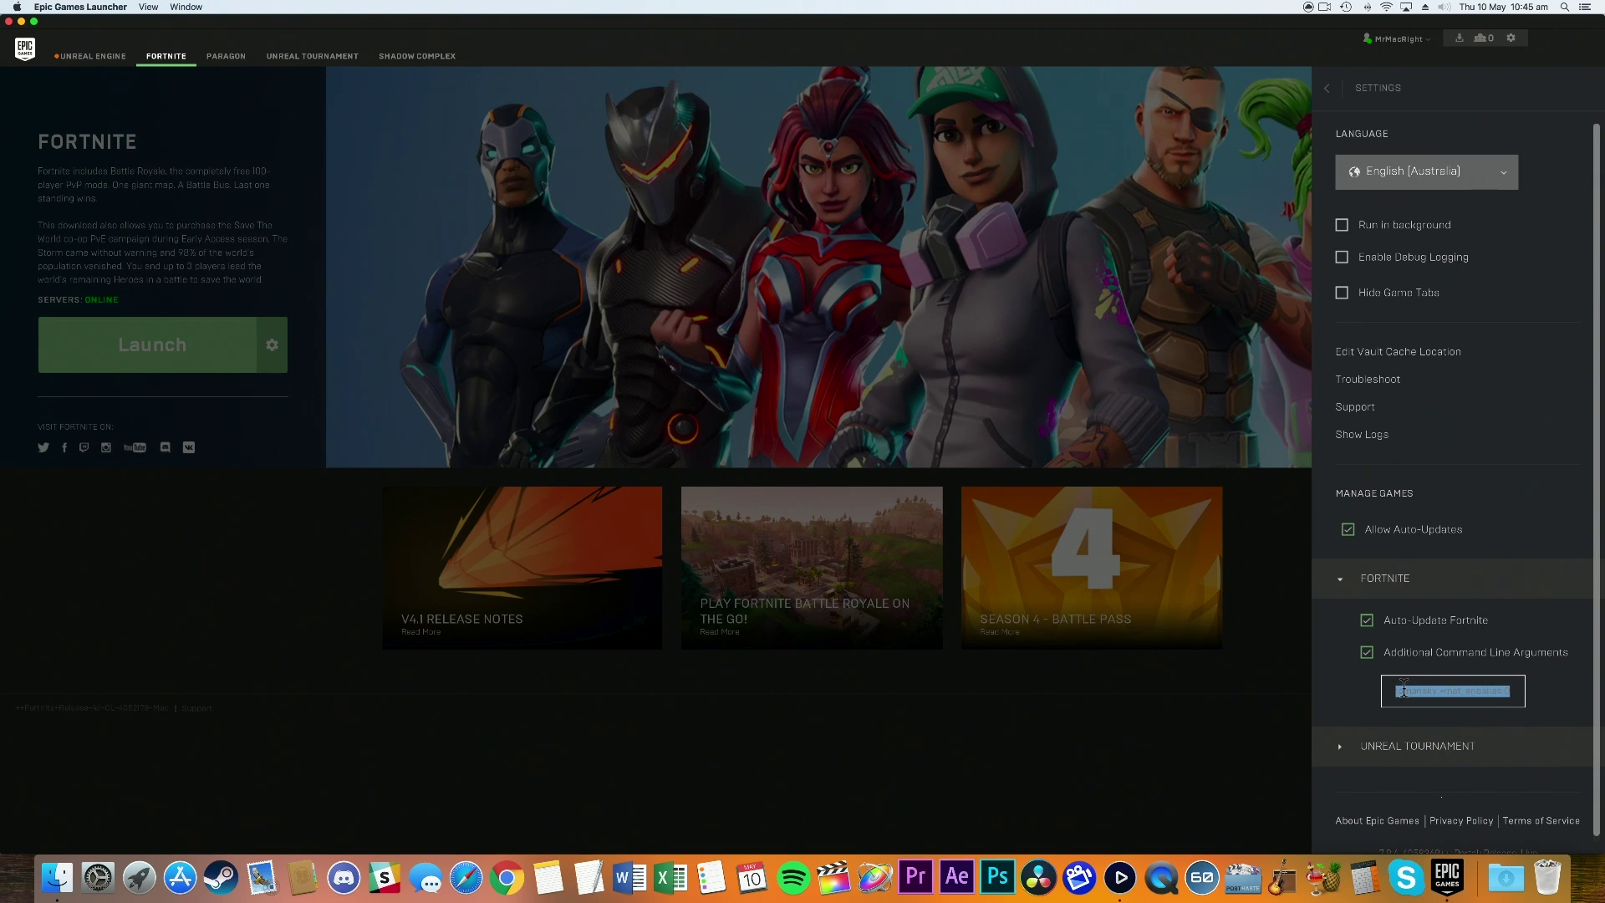
left_click(1454, 690)
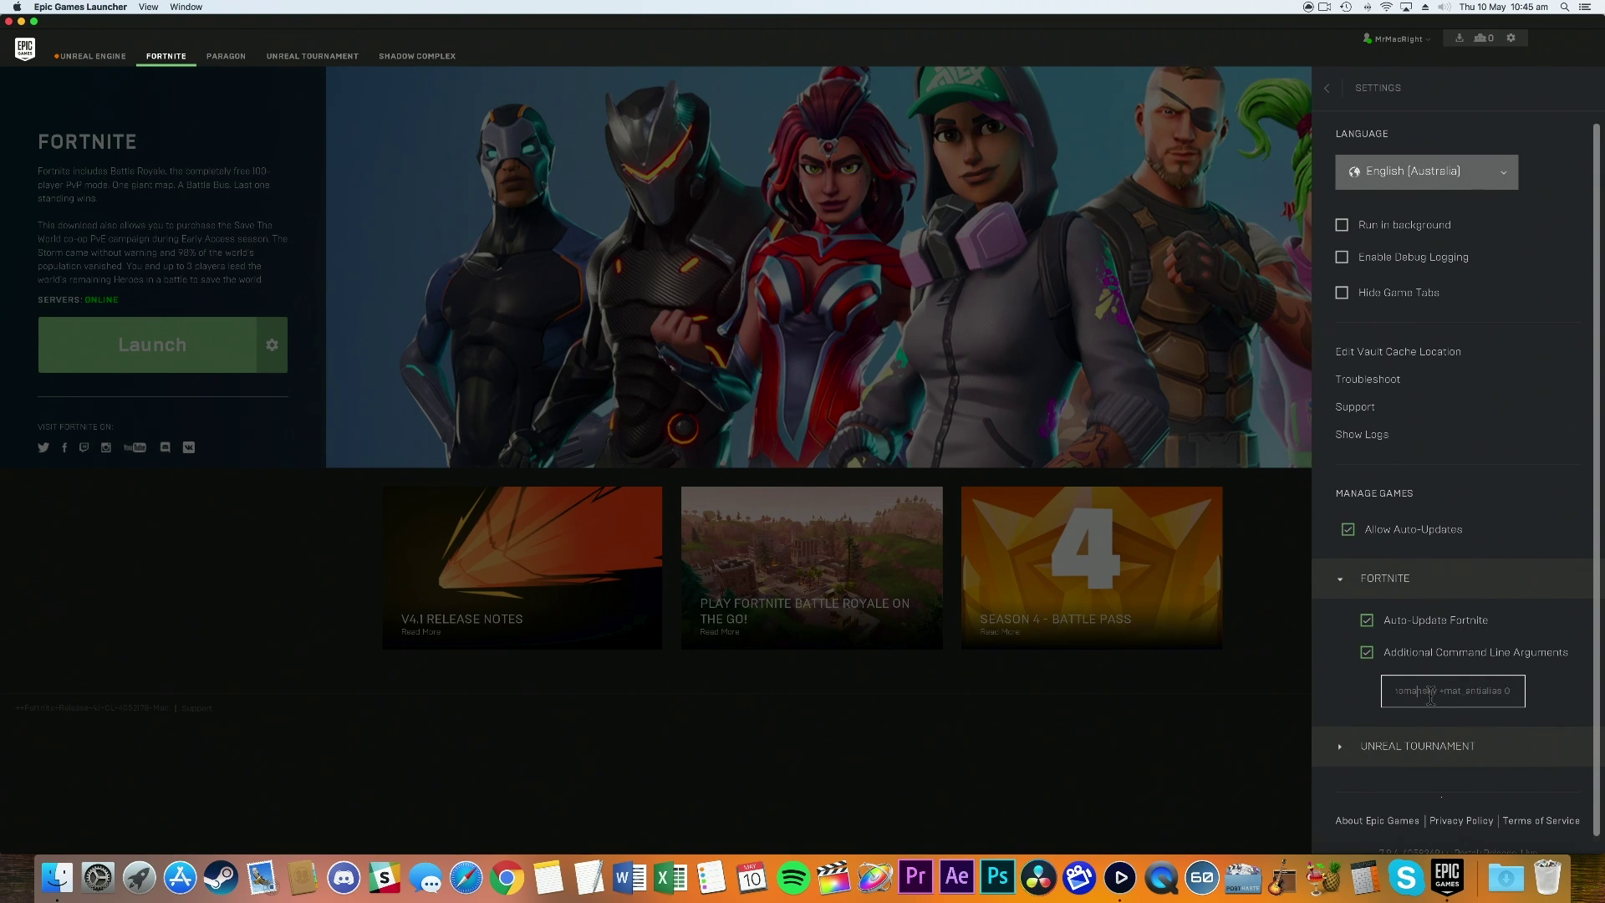
Collapse the Fortnite options, close Settings and launch Fortnite
left_click(1344, 581)
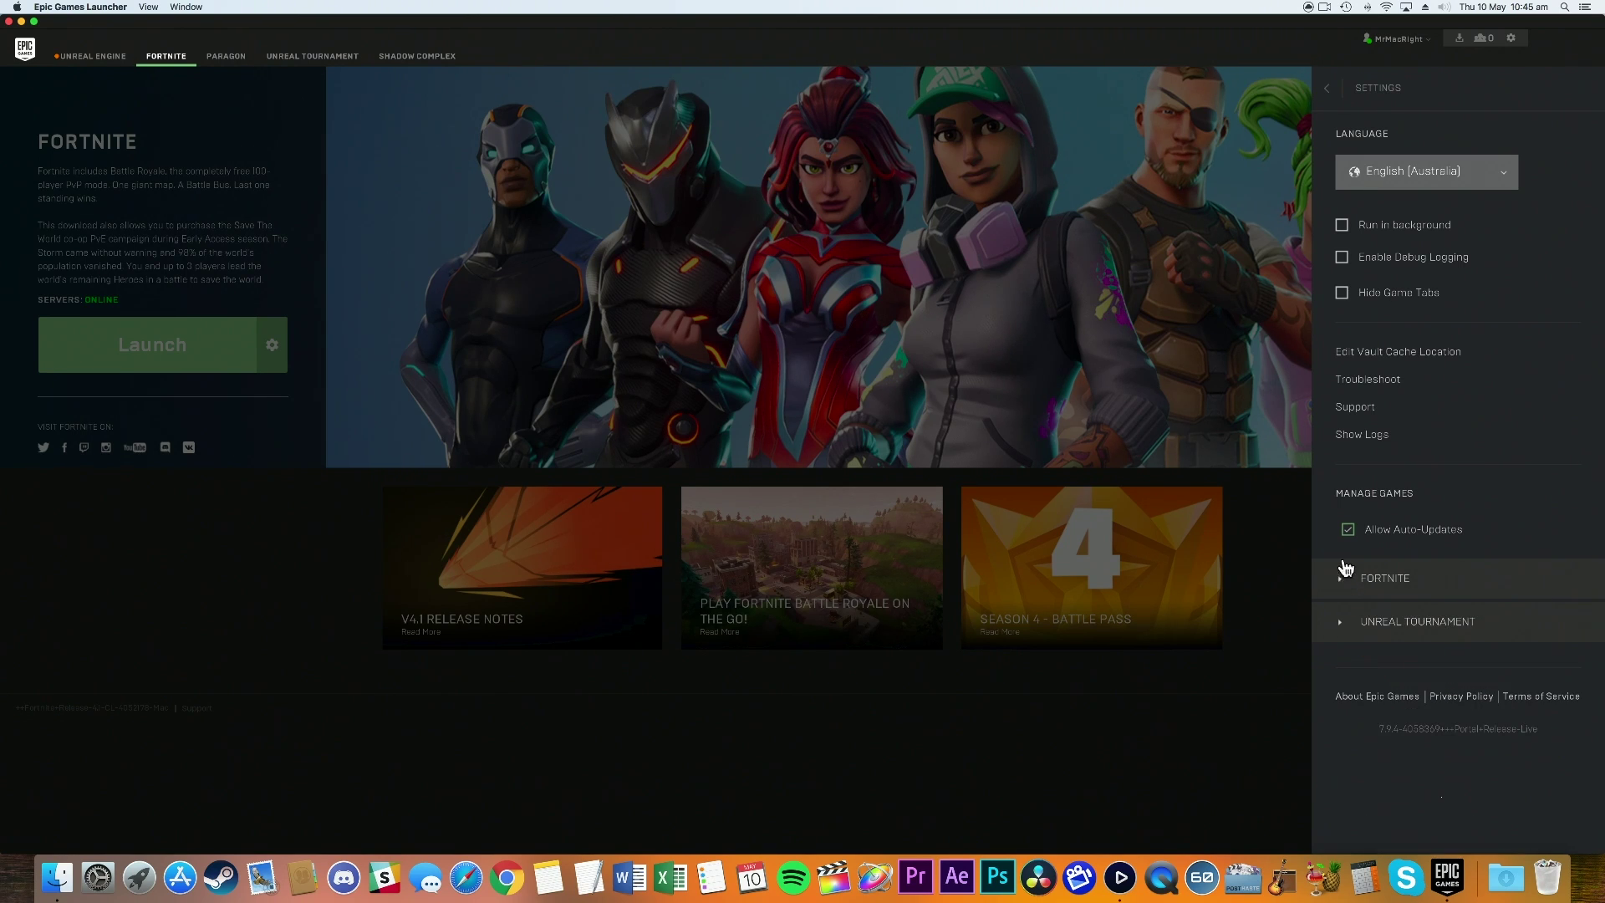
left_click(1330, 89)
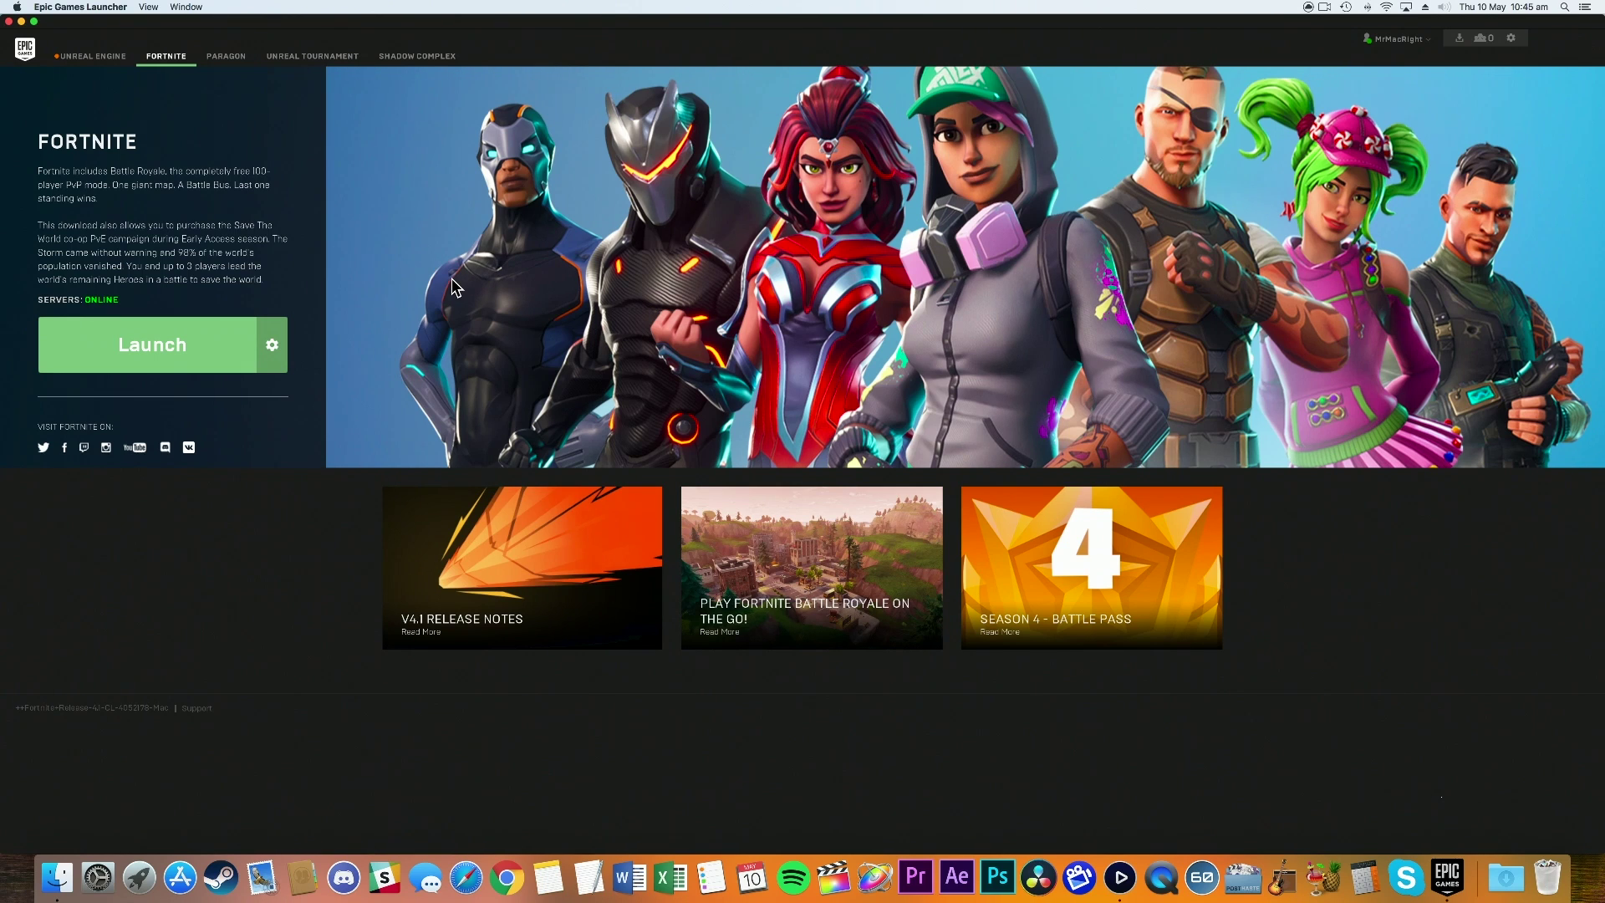
left_click(227, 357)
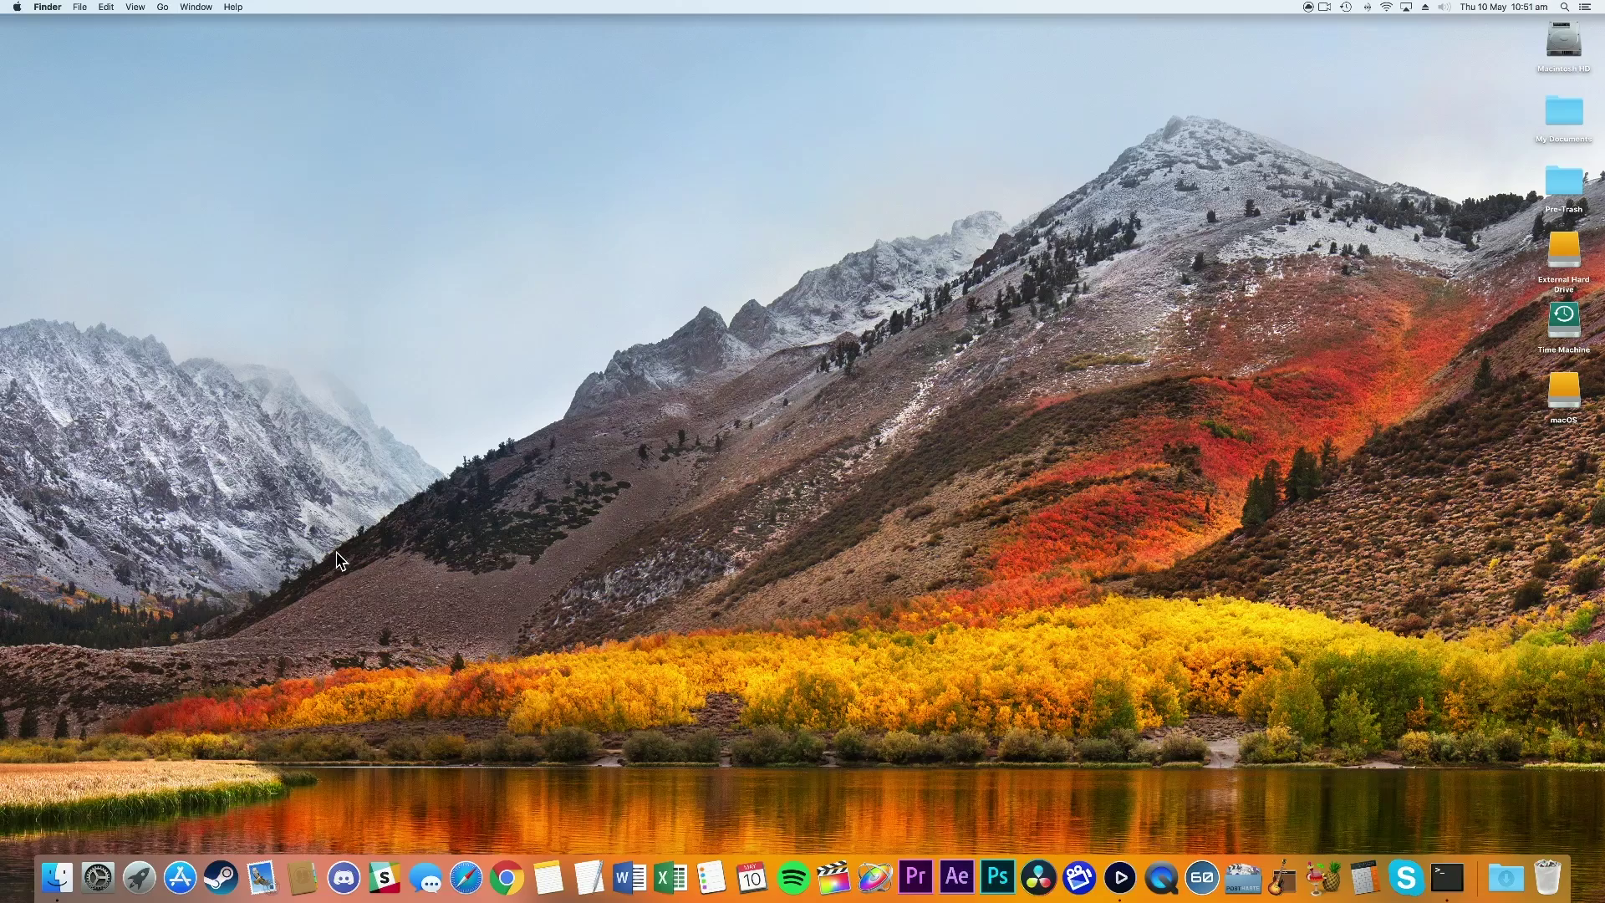
Go to the launcher's Contents/MacOS folder and run EpicGamesLauncher-Mac-Shipping directly
right_click(59, 879)
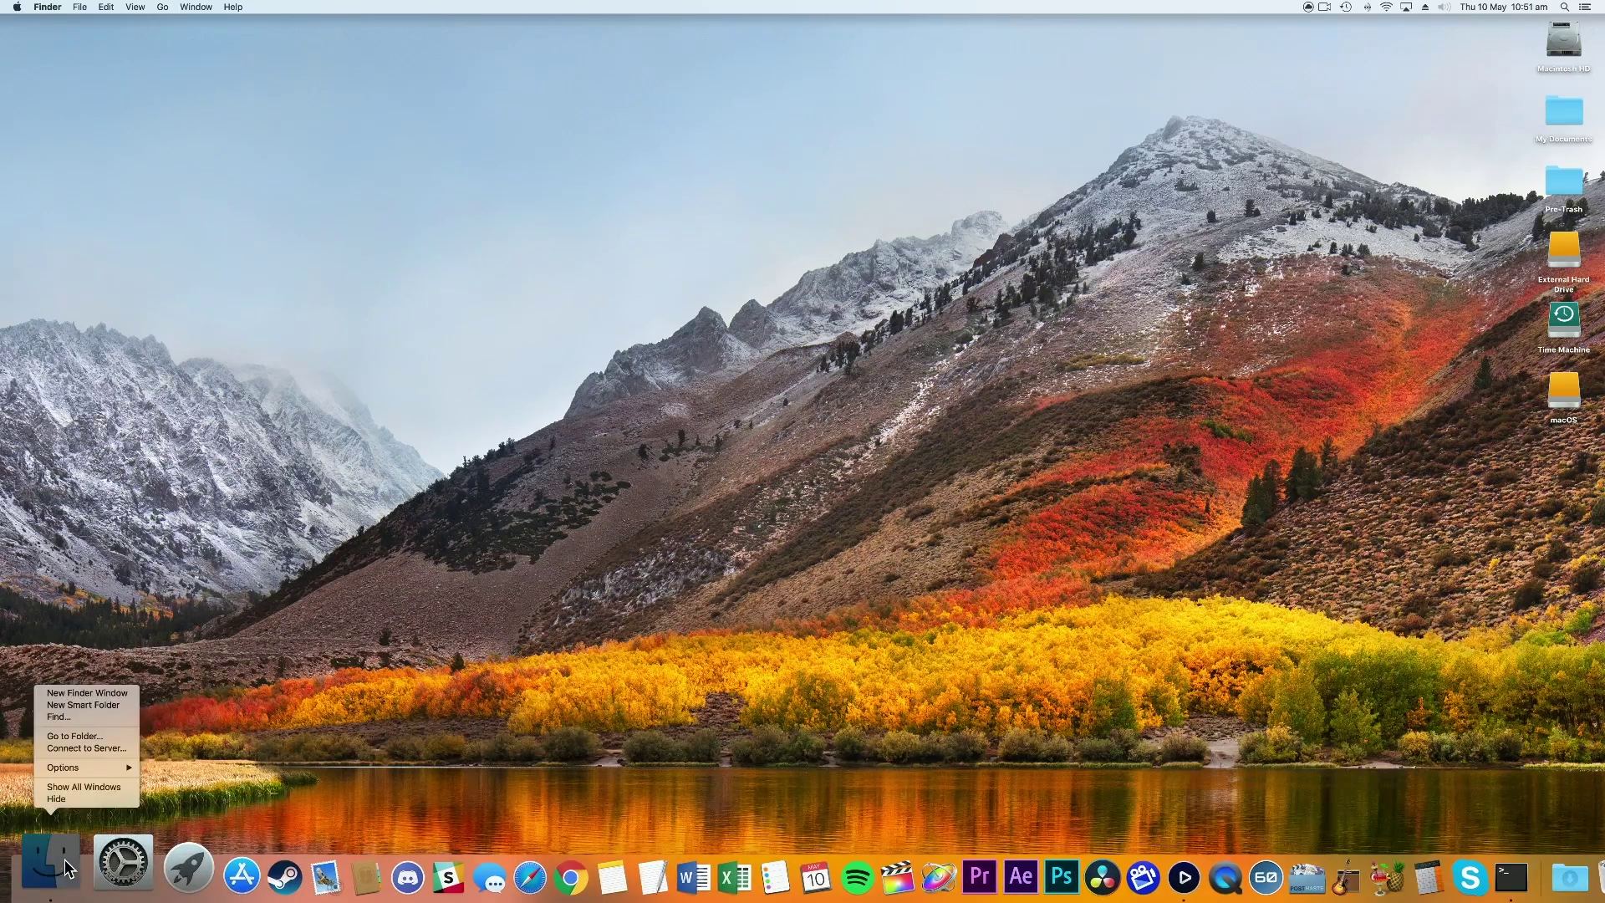
left_click(114, 737)
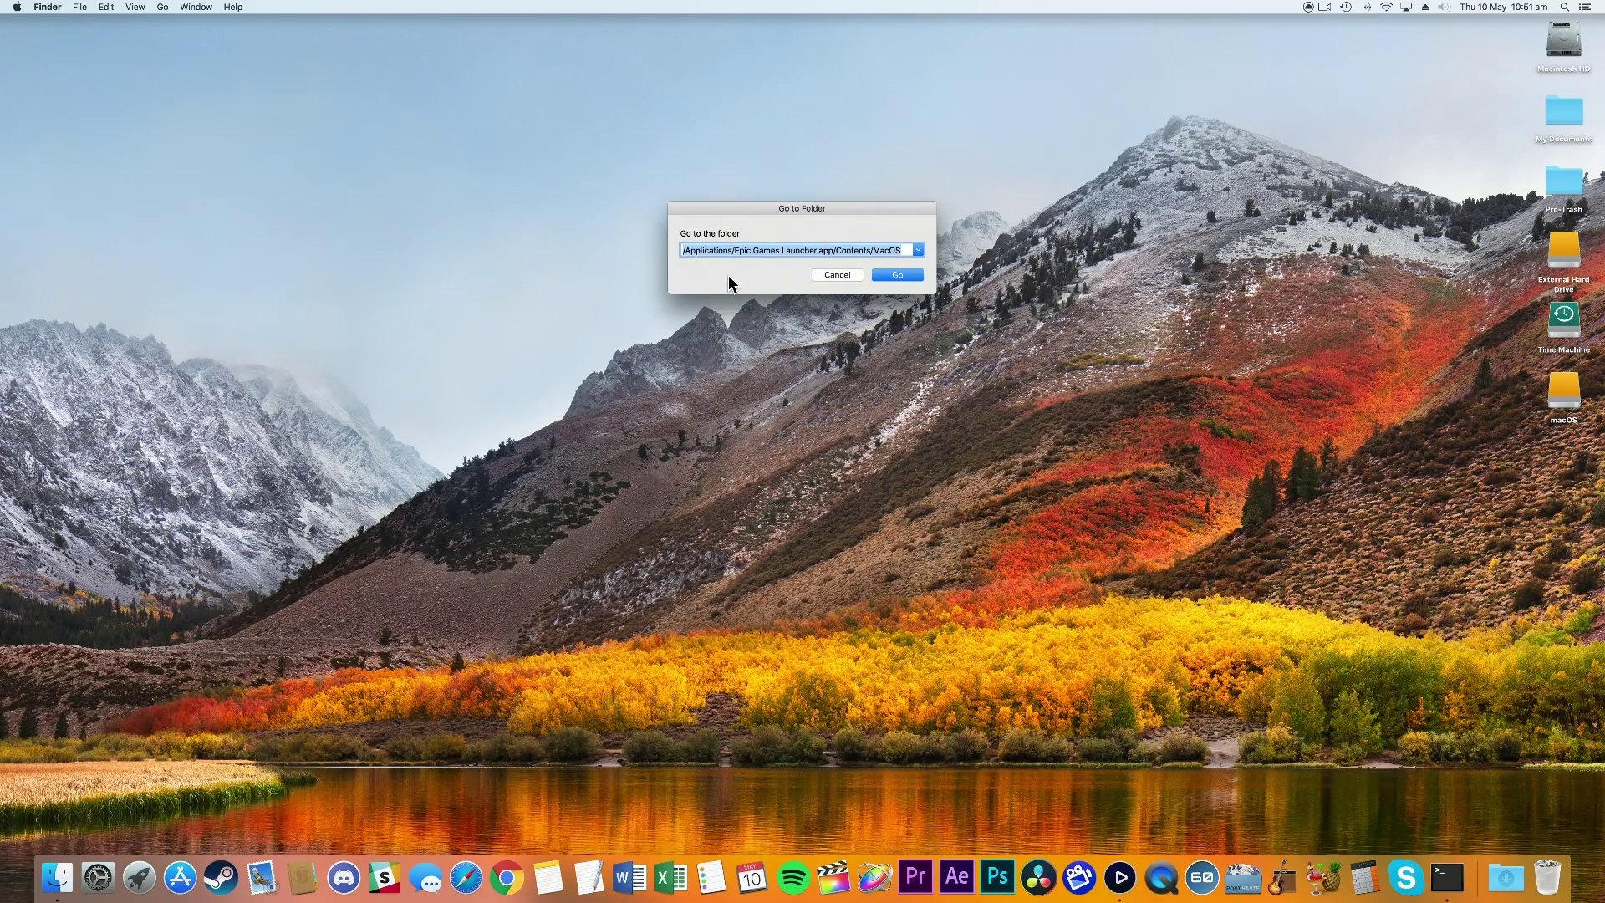
left_click(898, 275)
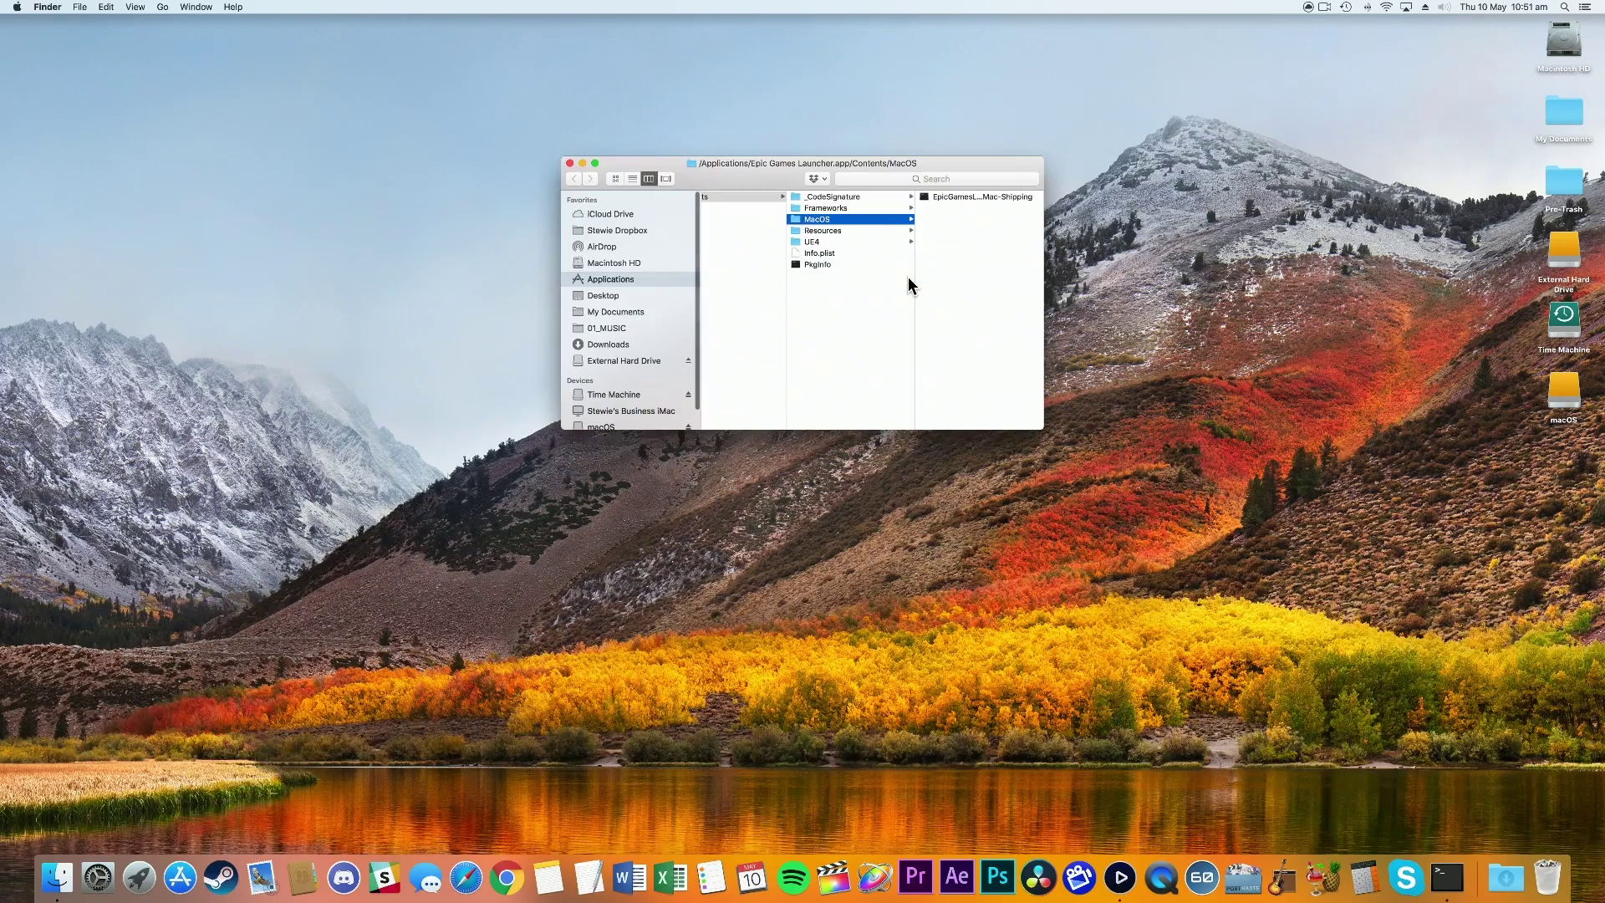
left_click(1008, 196)
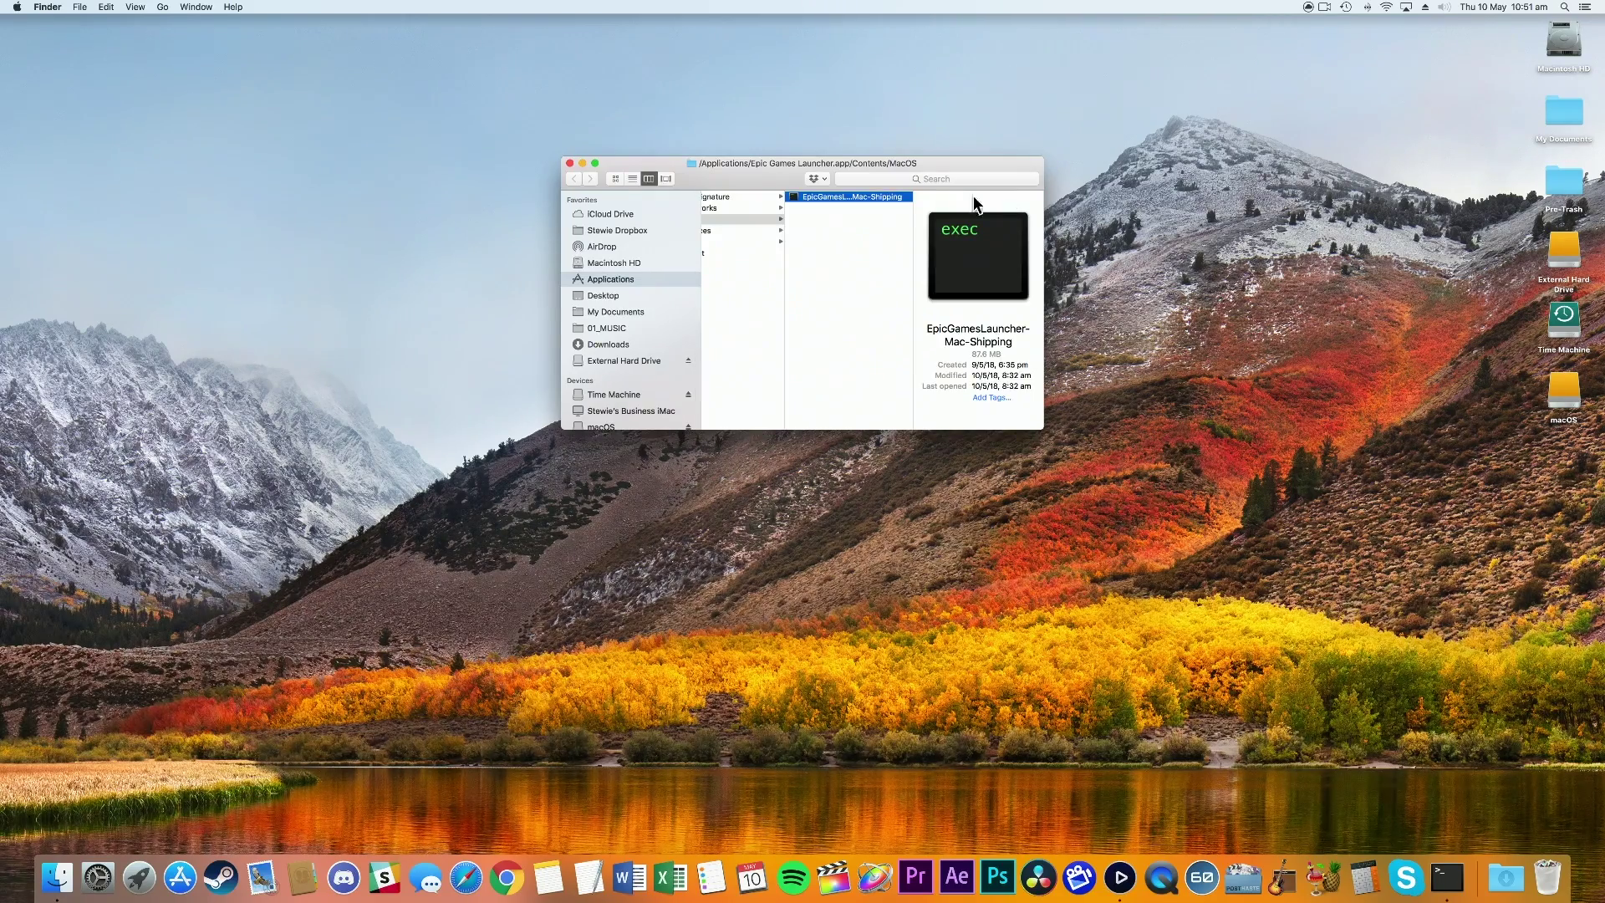
double_click(794, 197)
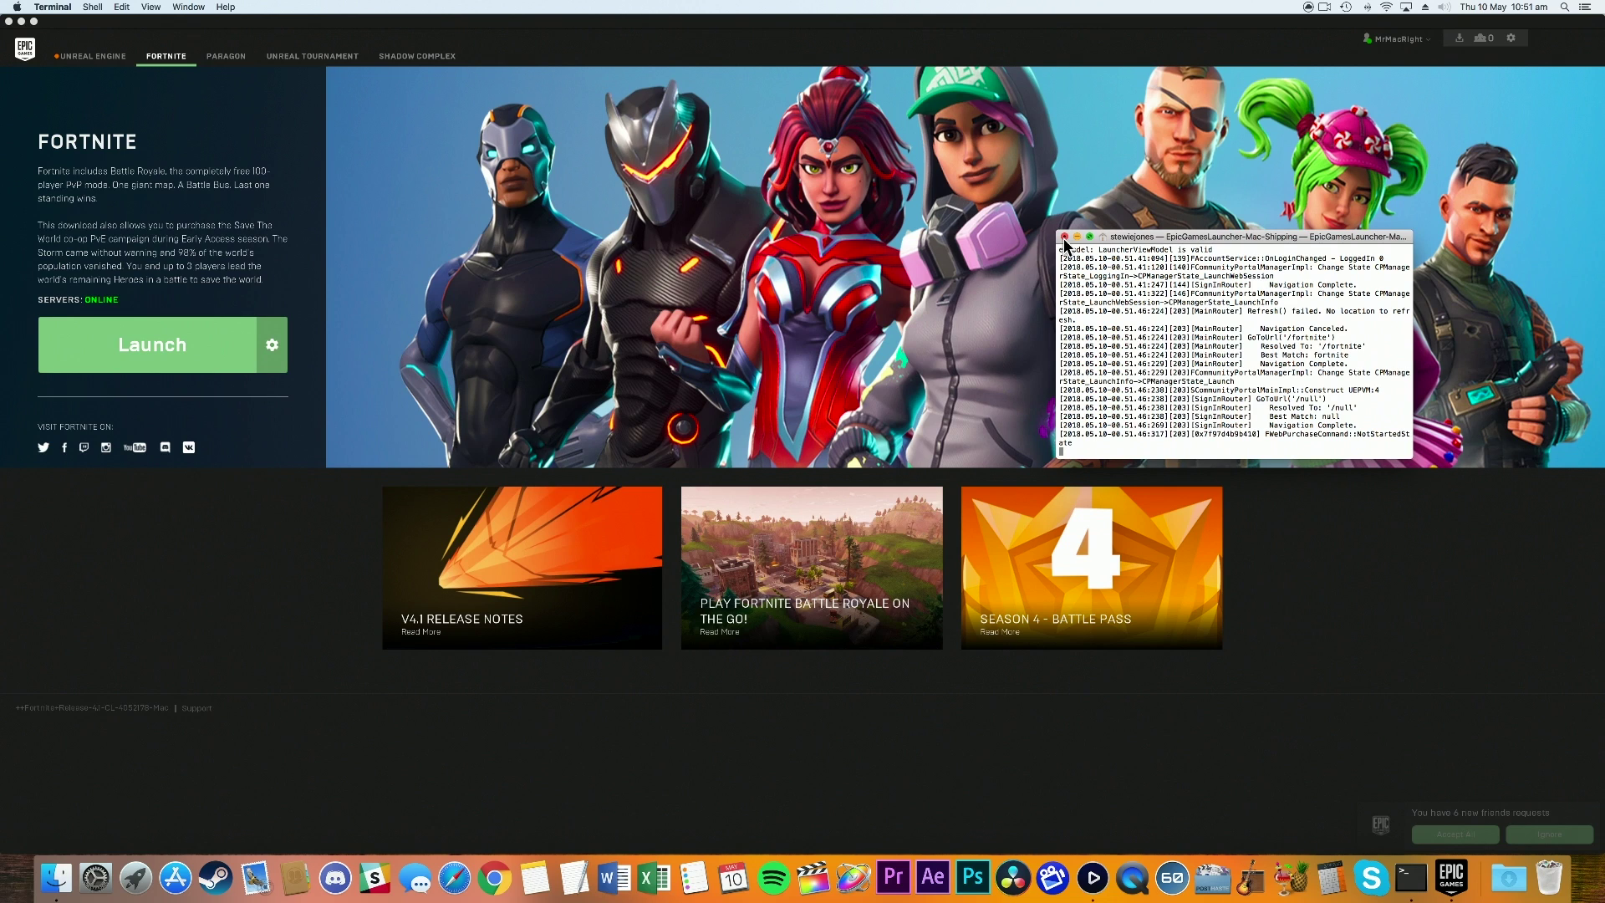
Start Fortnite with the green Launch button on its launcher page
left_click(232, 347)
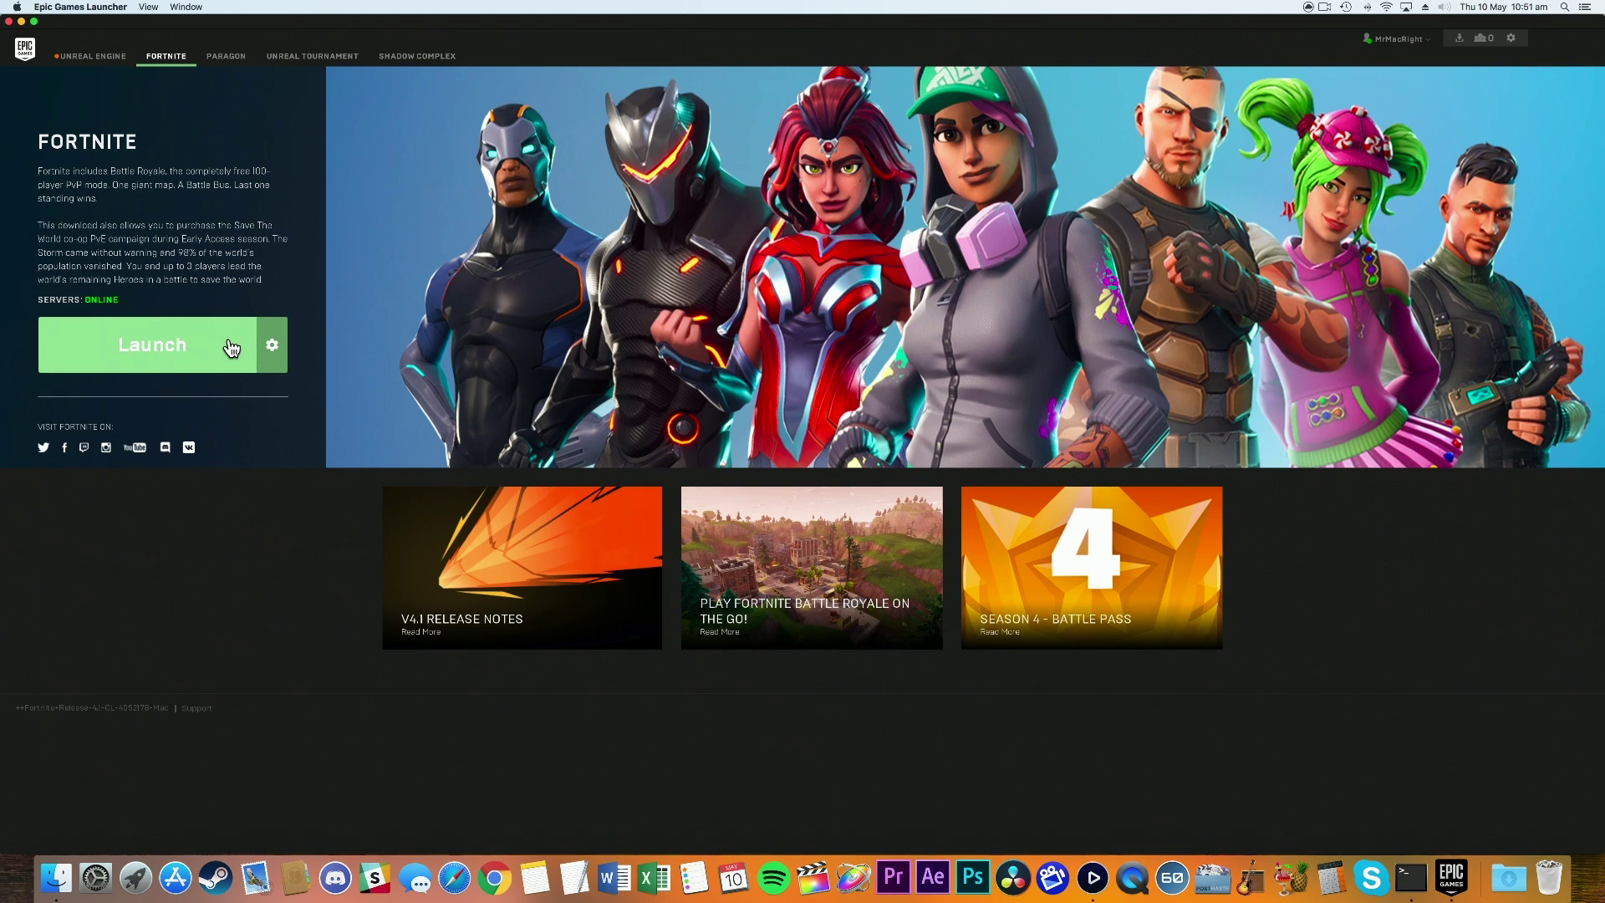
left_click(231, 348)
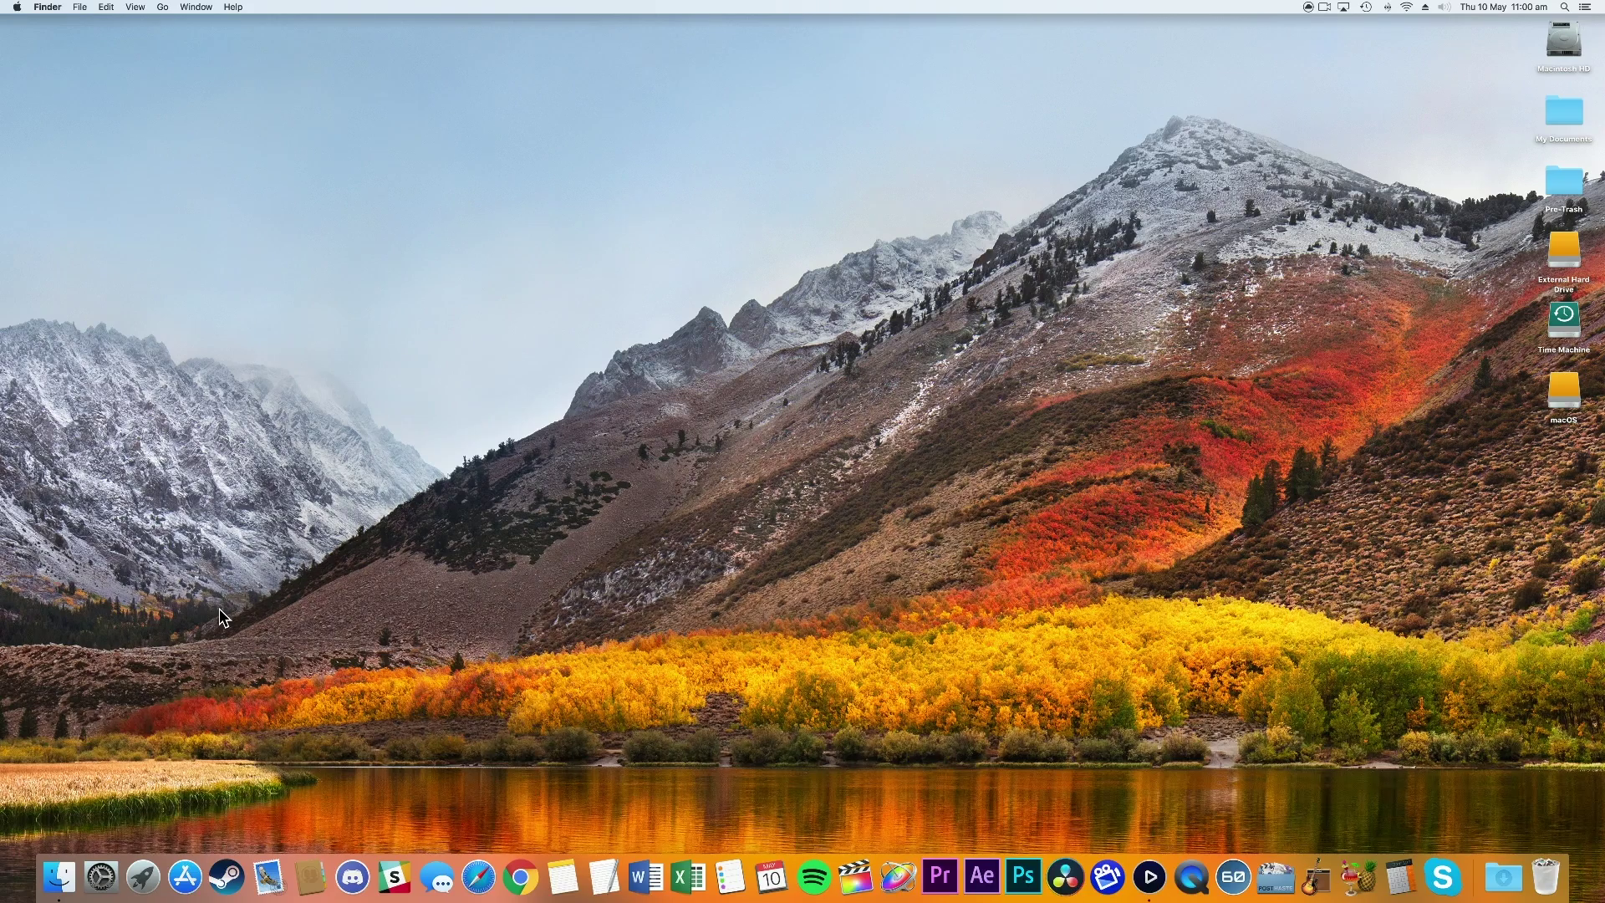
Go to ~/Library/Preferences/FortniteGame/MacClient and select GameUserSettings.ini
right_click(59, 875)
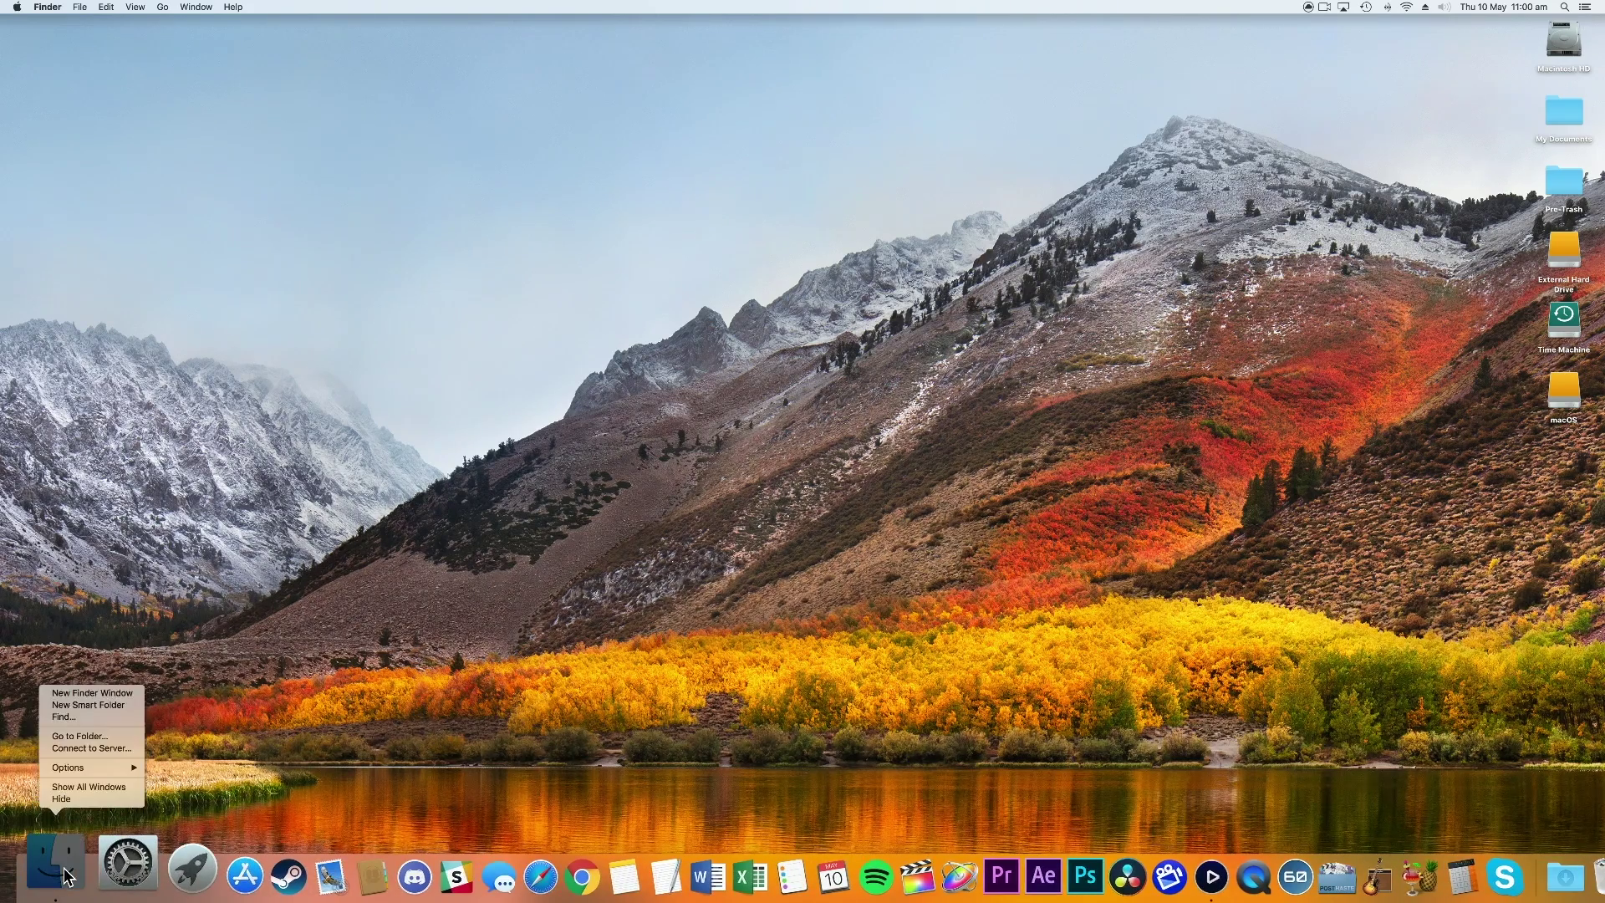
left_click(119, 740)
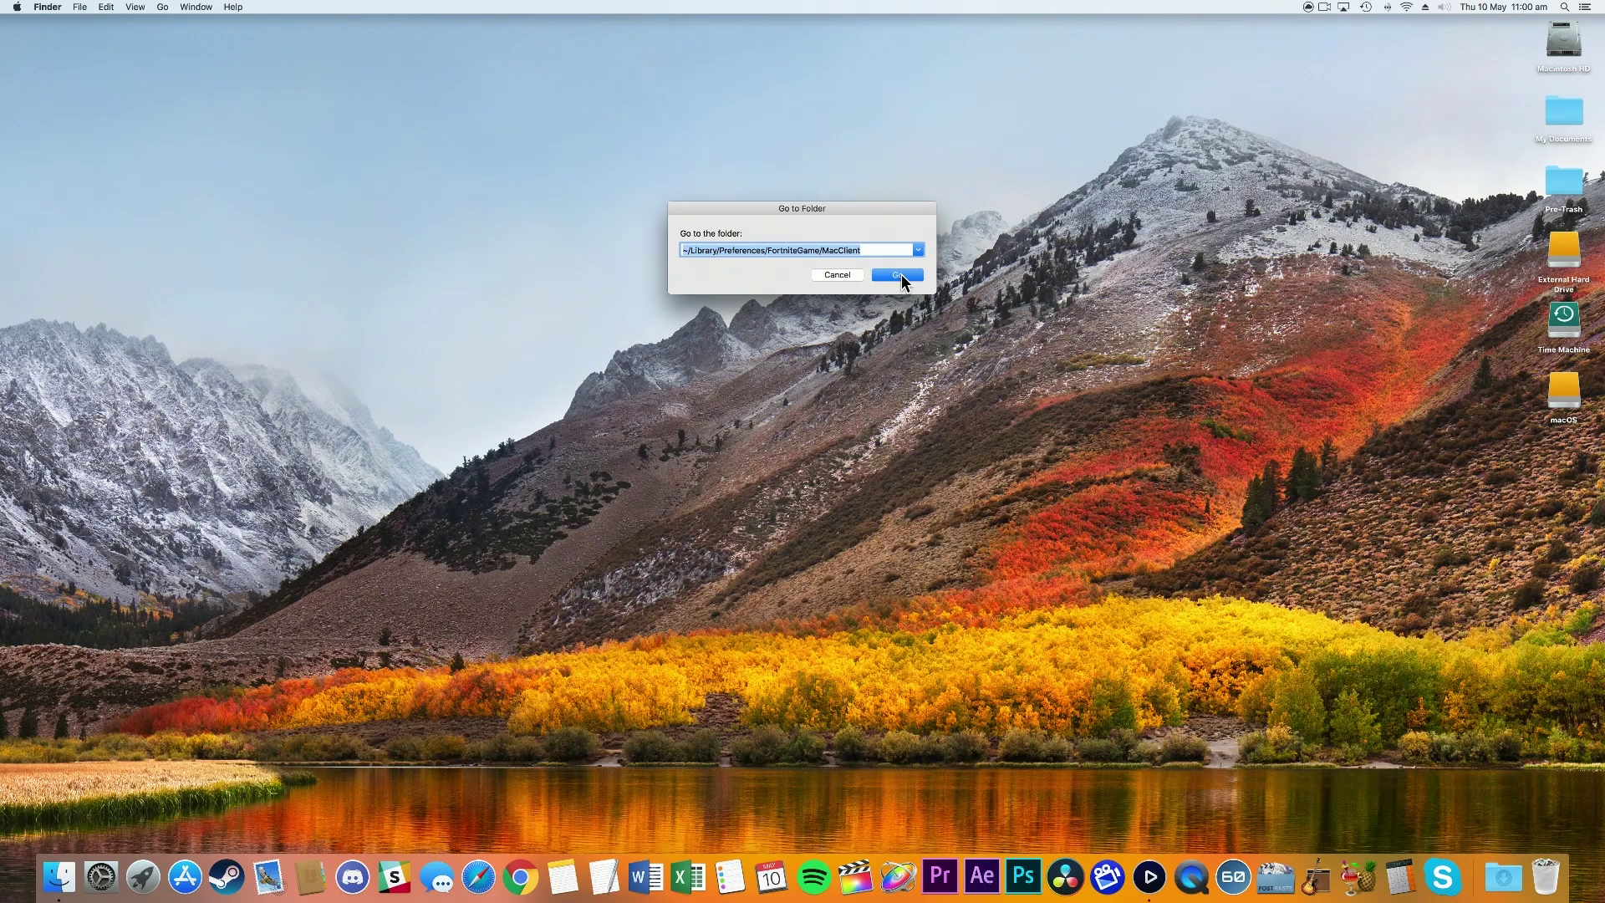
left_click(900, 276)
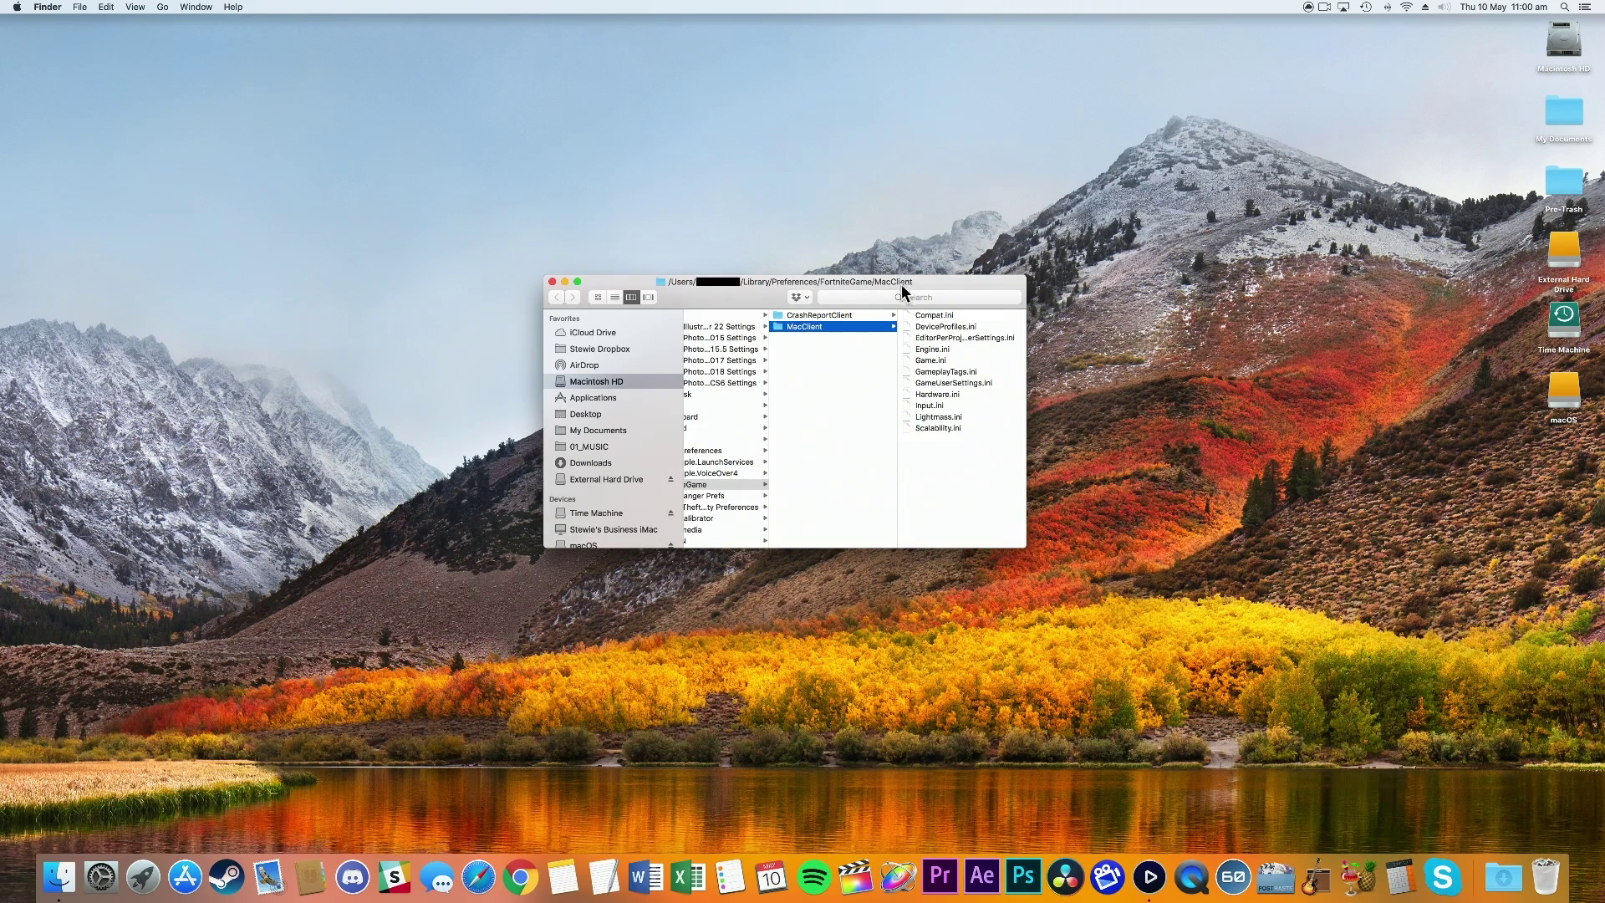
left_click(960, 383)
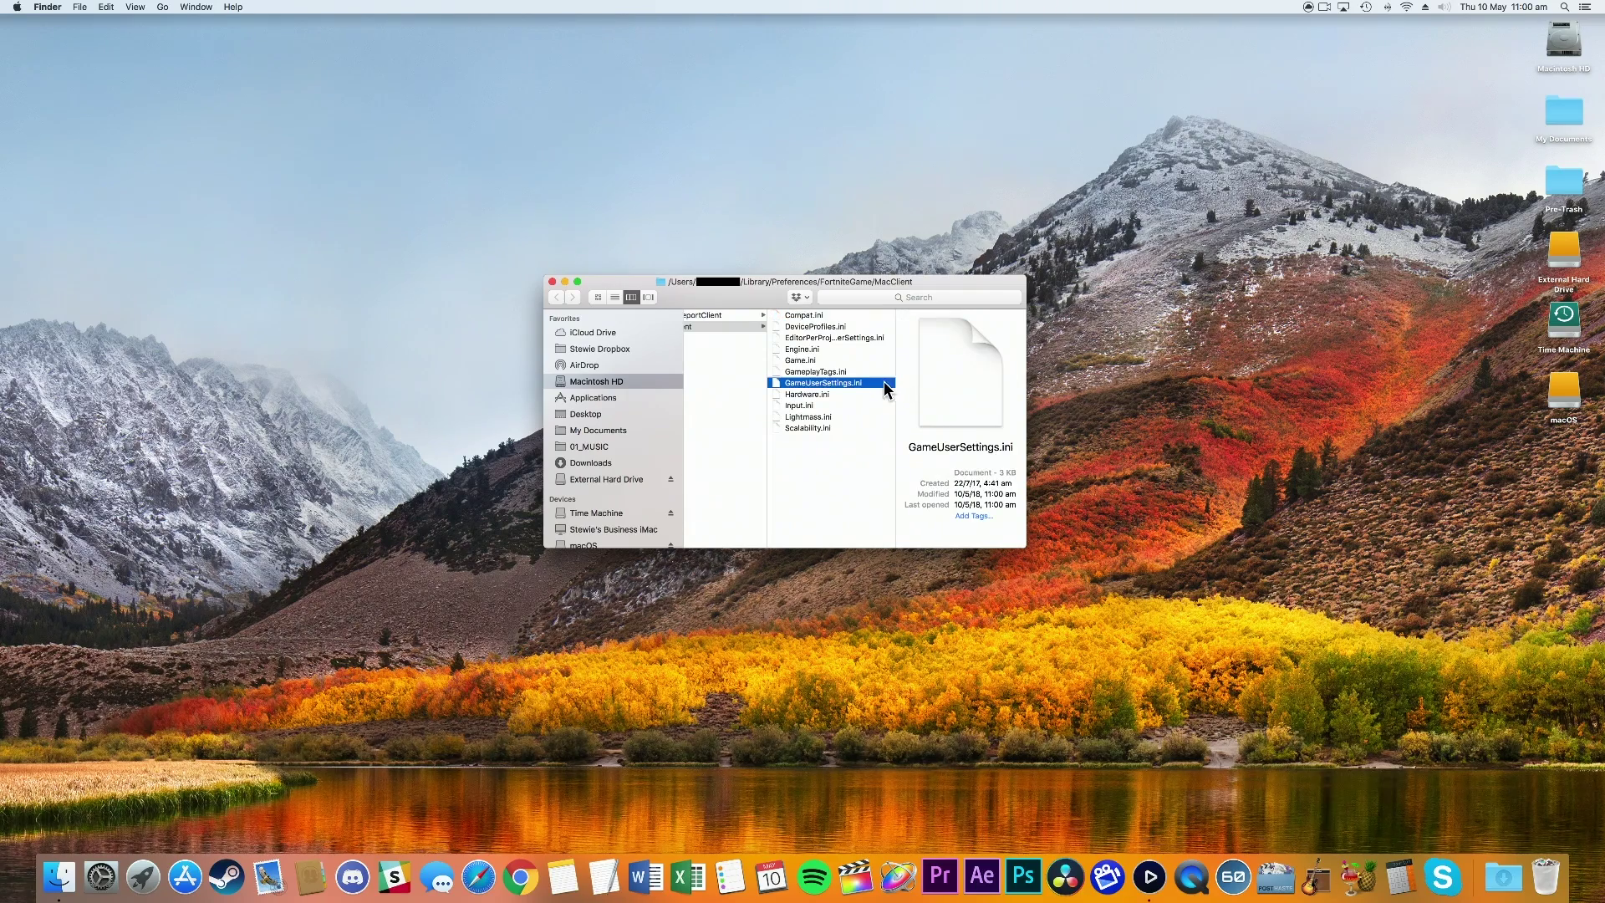
Duplicate GameUserSettings.ini and name the copy GameUserSettings2.ini
key("super+c")
key("super+v")
key("Return")
key("Right")
key("BackSpace")
key("BackSpace")
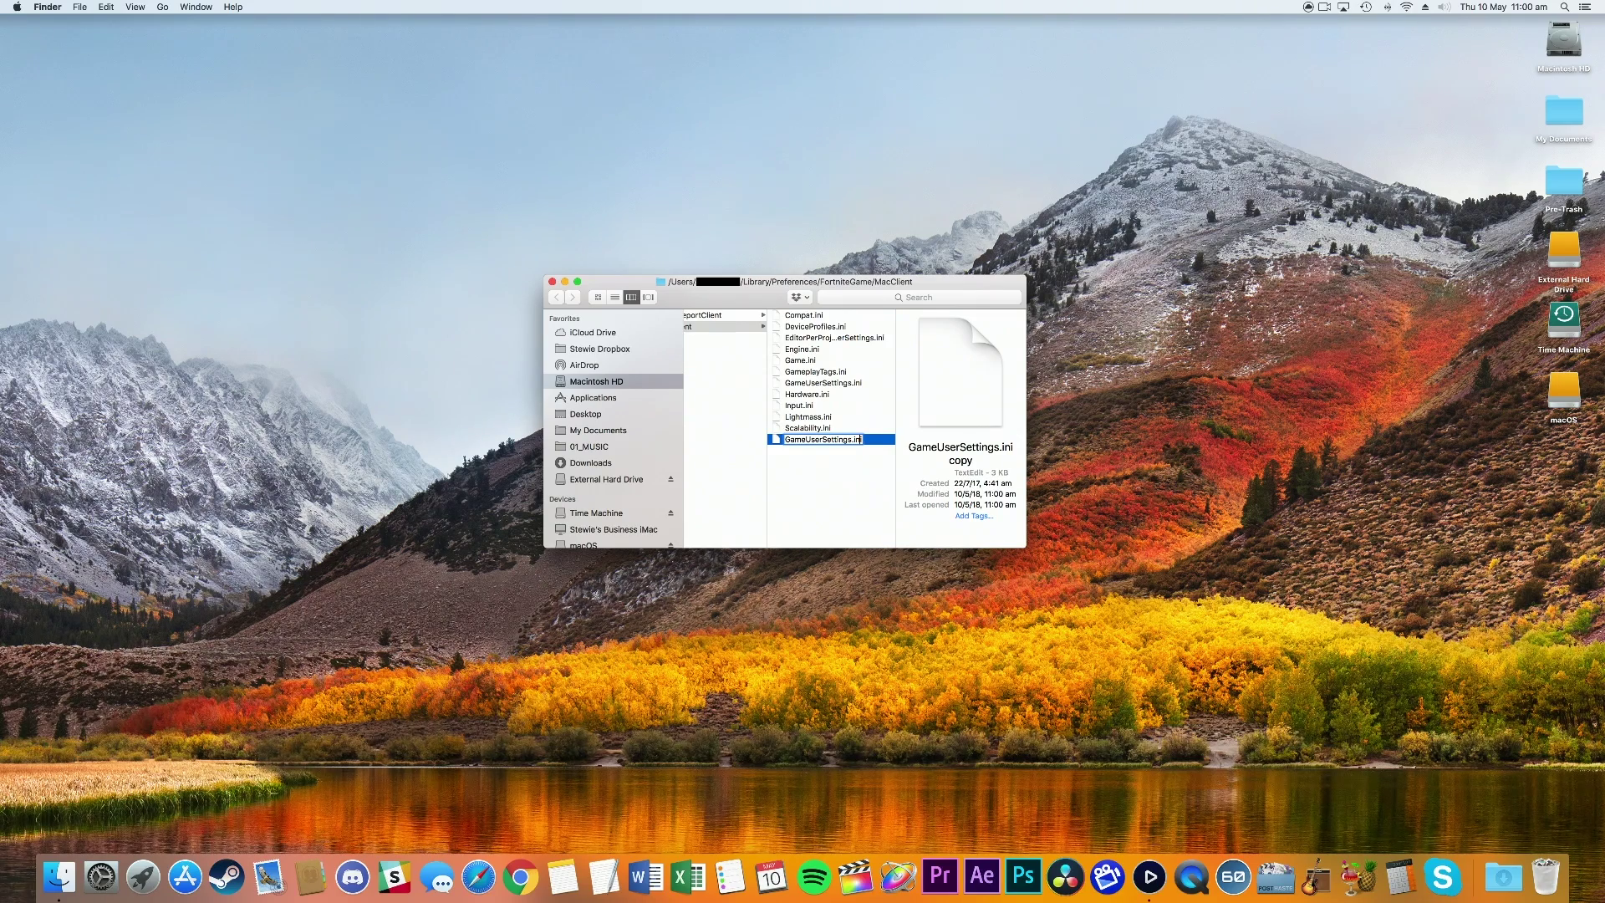
type("2")
key("Return")
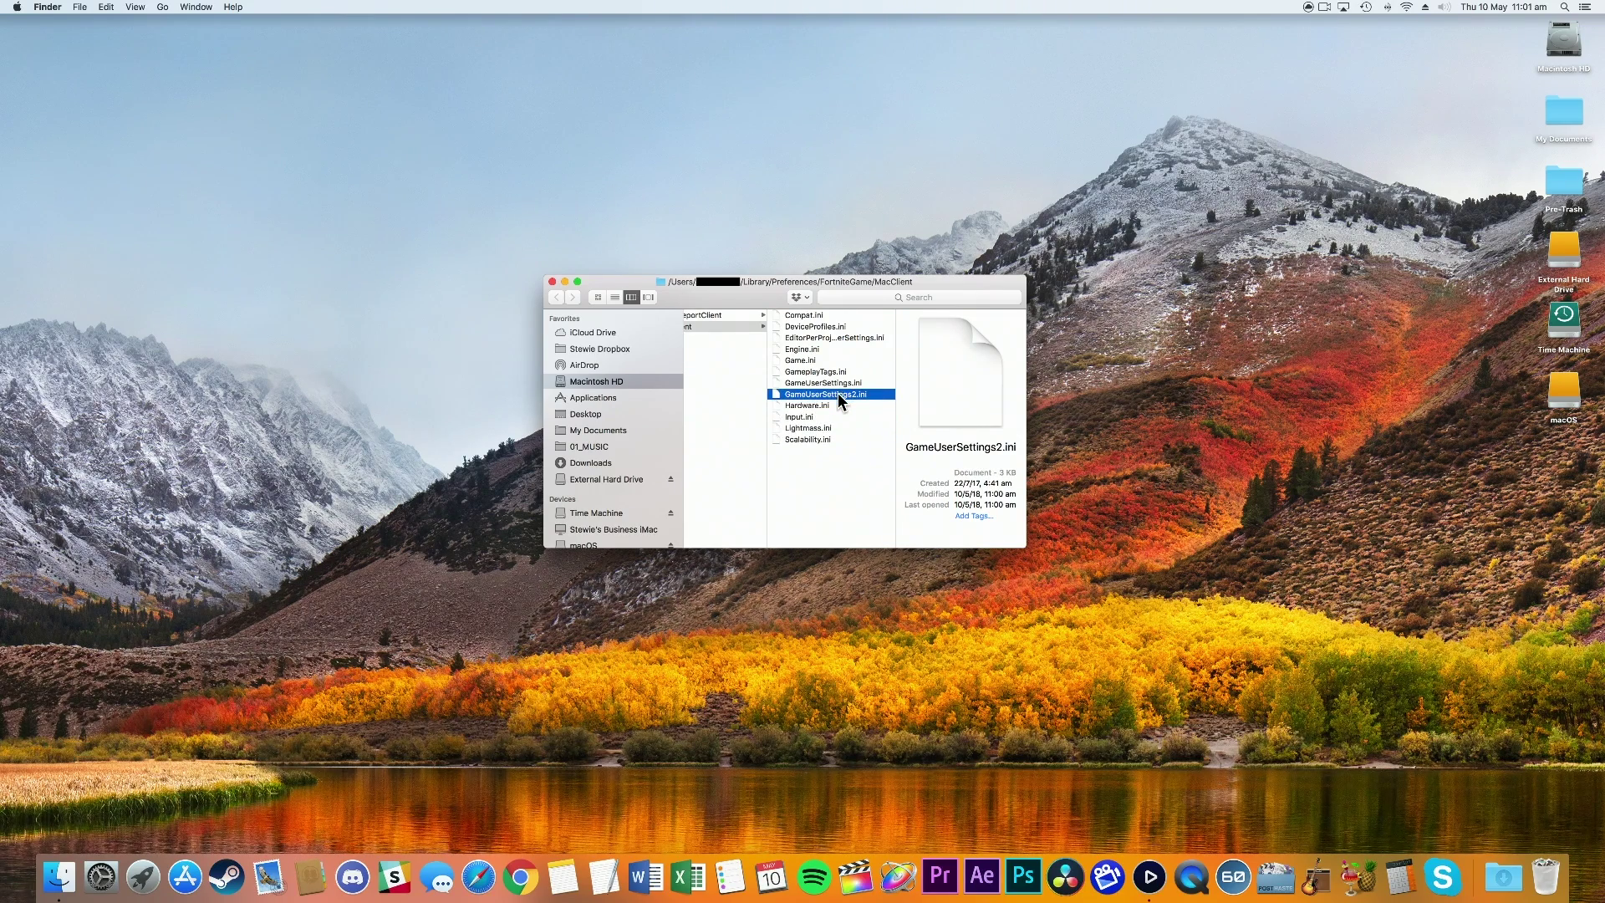
Choose Open With > Other for GameUserSettings.ini to pick TextEdit
left_click(809, 383)
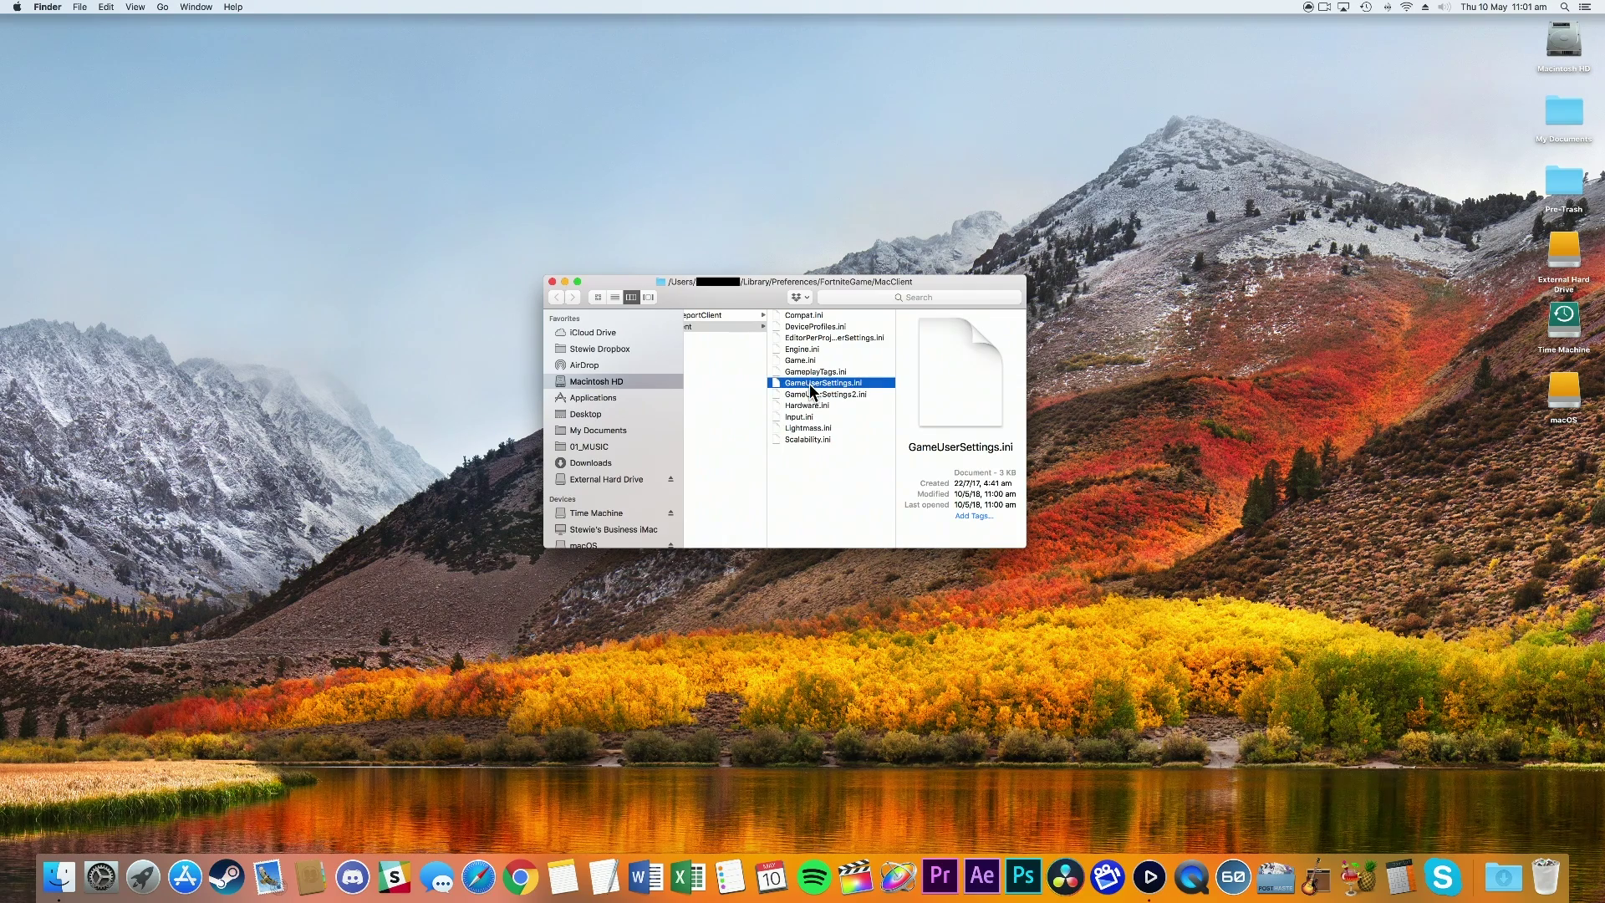
right_click(815, 382)
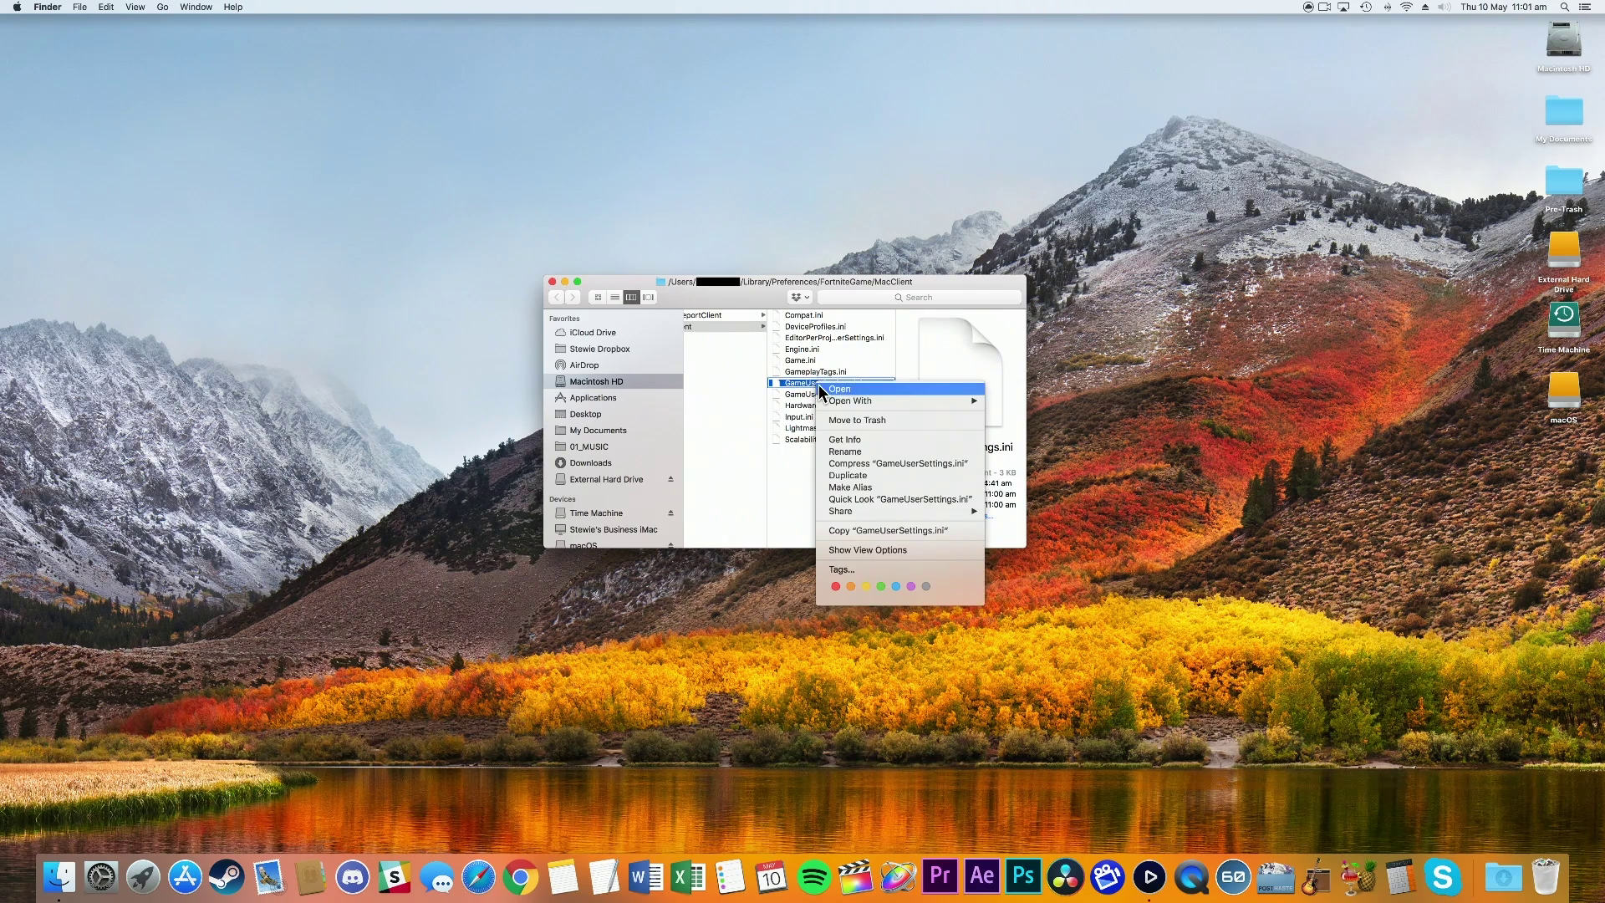
mouse_move(900, 401)
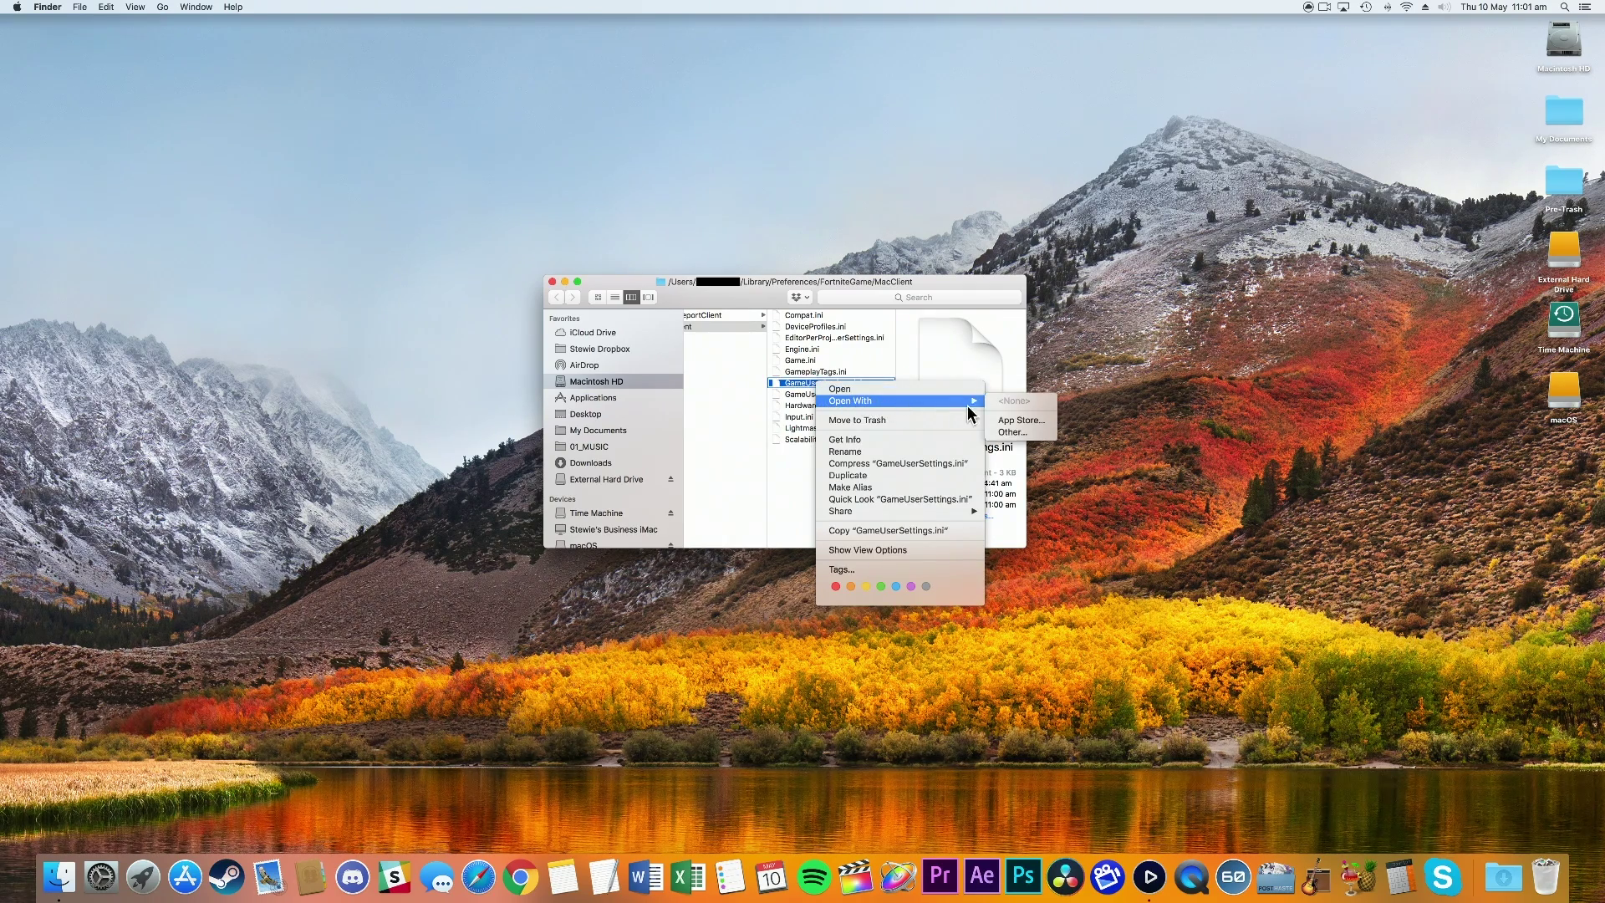
left_click(1013, 432)
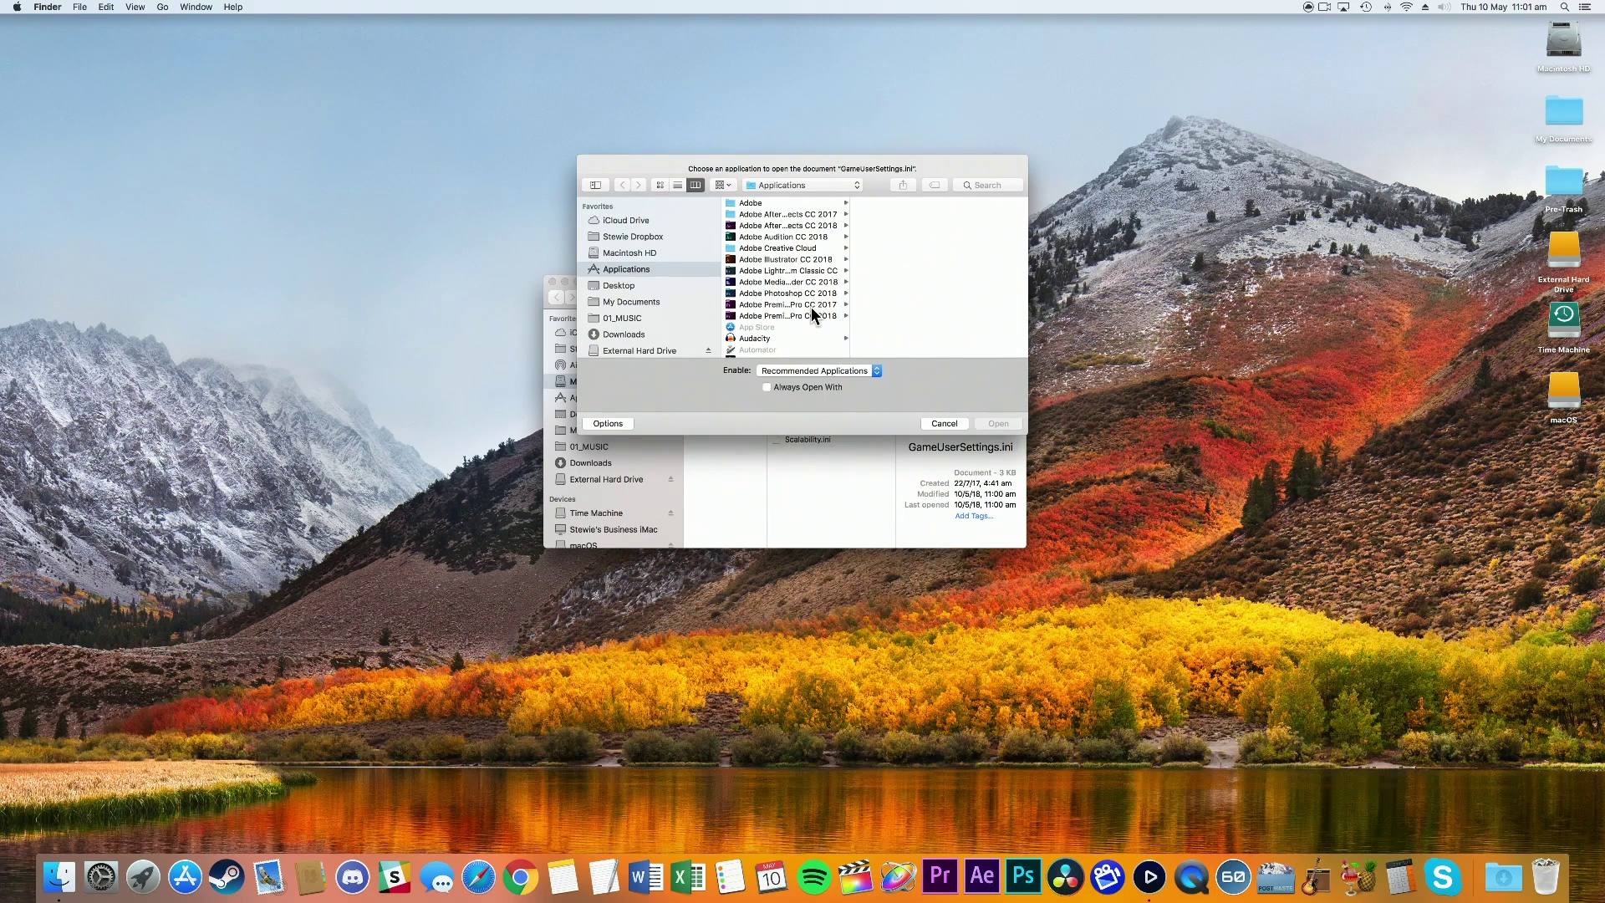
scroll(812, 307, "down", 10)
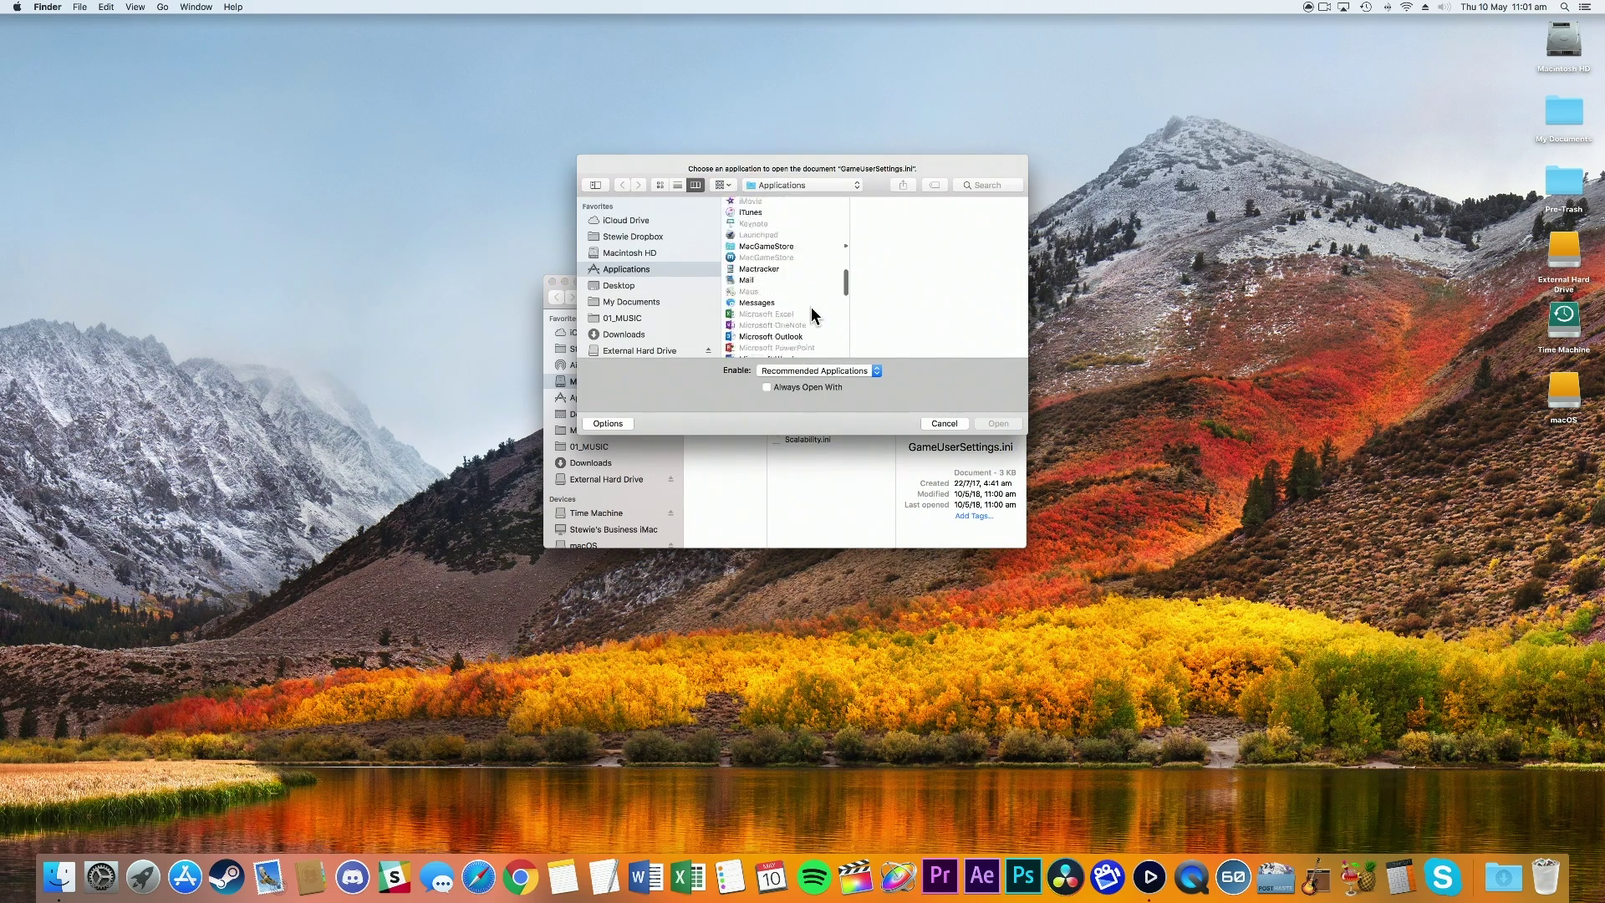
scroll(812, 307, "down", 10)
scroll(812, 307, "down", 8)
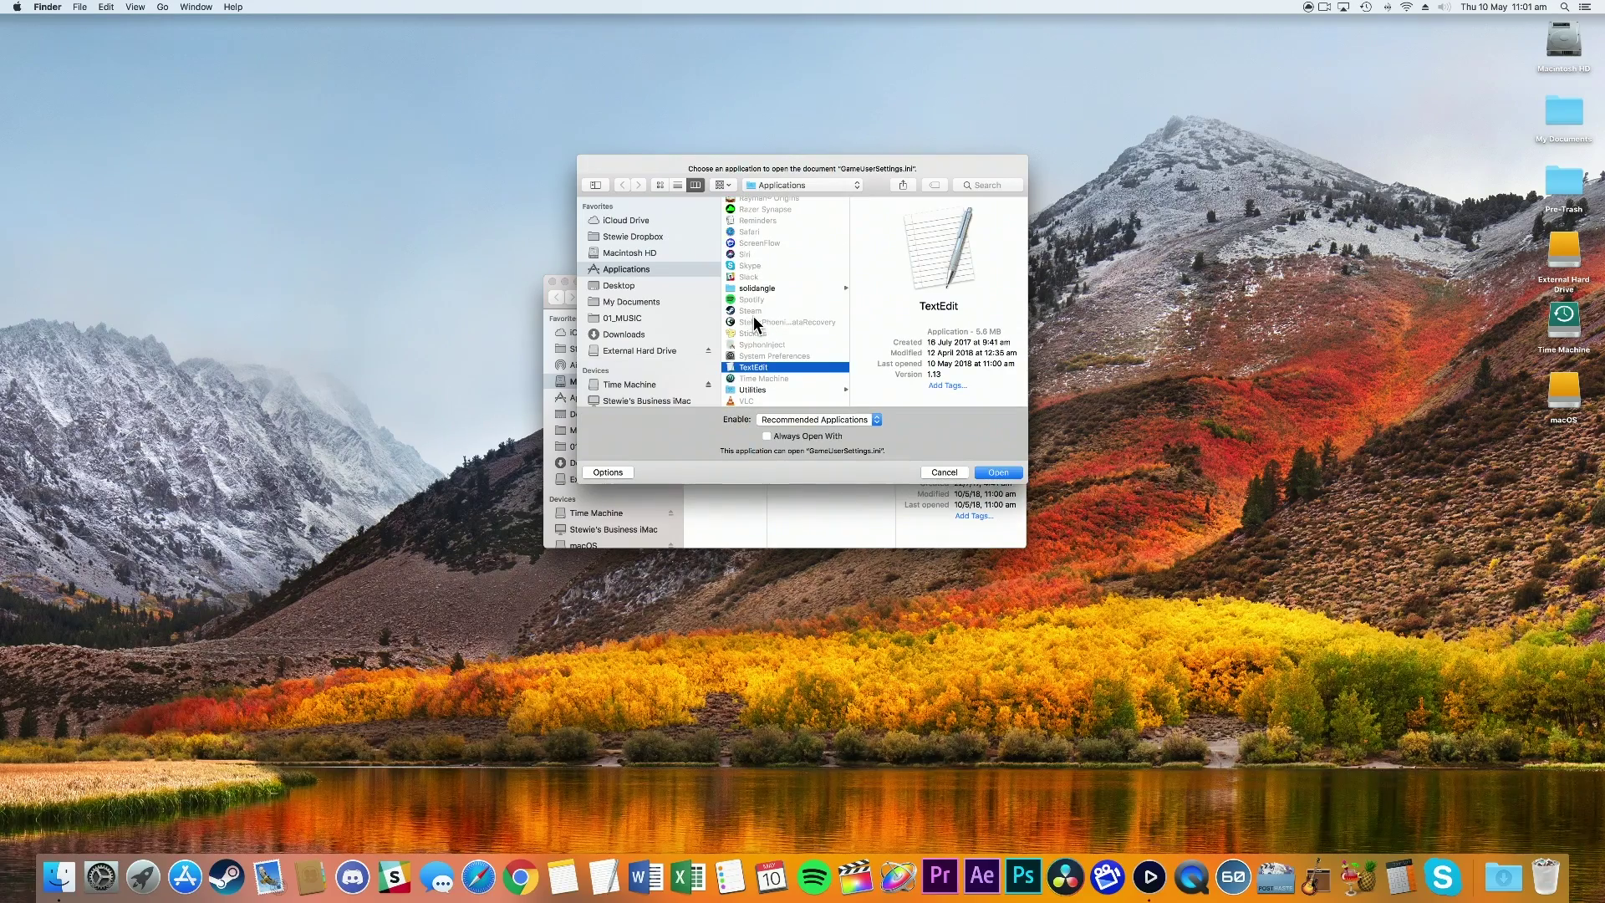
Open GameUserSettings.ini in TextEdit and enlarge the window to show all settings
left_click(997, 473)
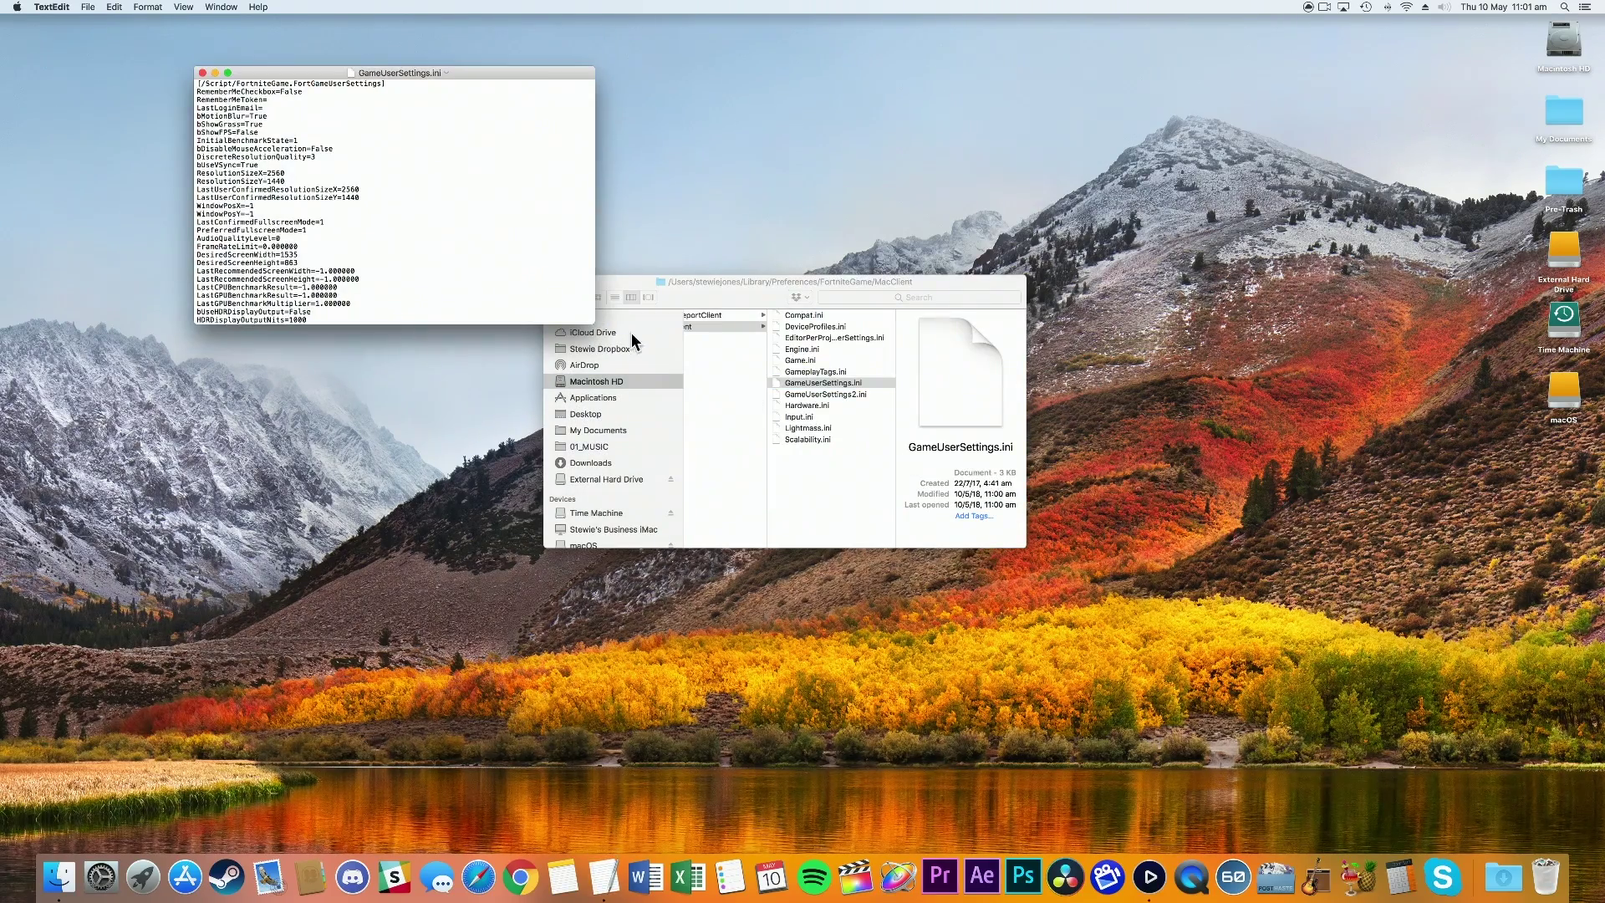
left_click_drag(594, 322, 1321, 705)
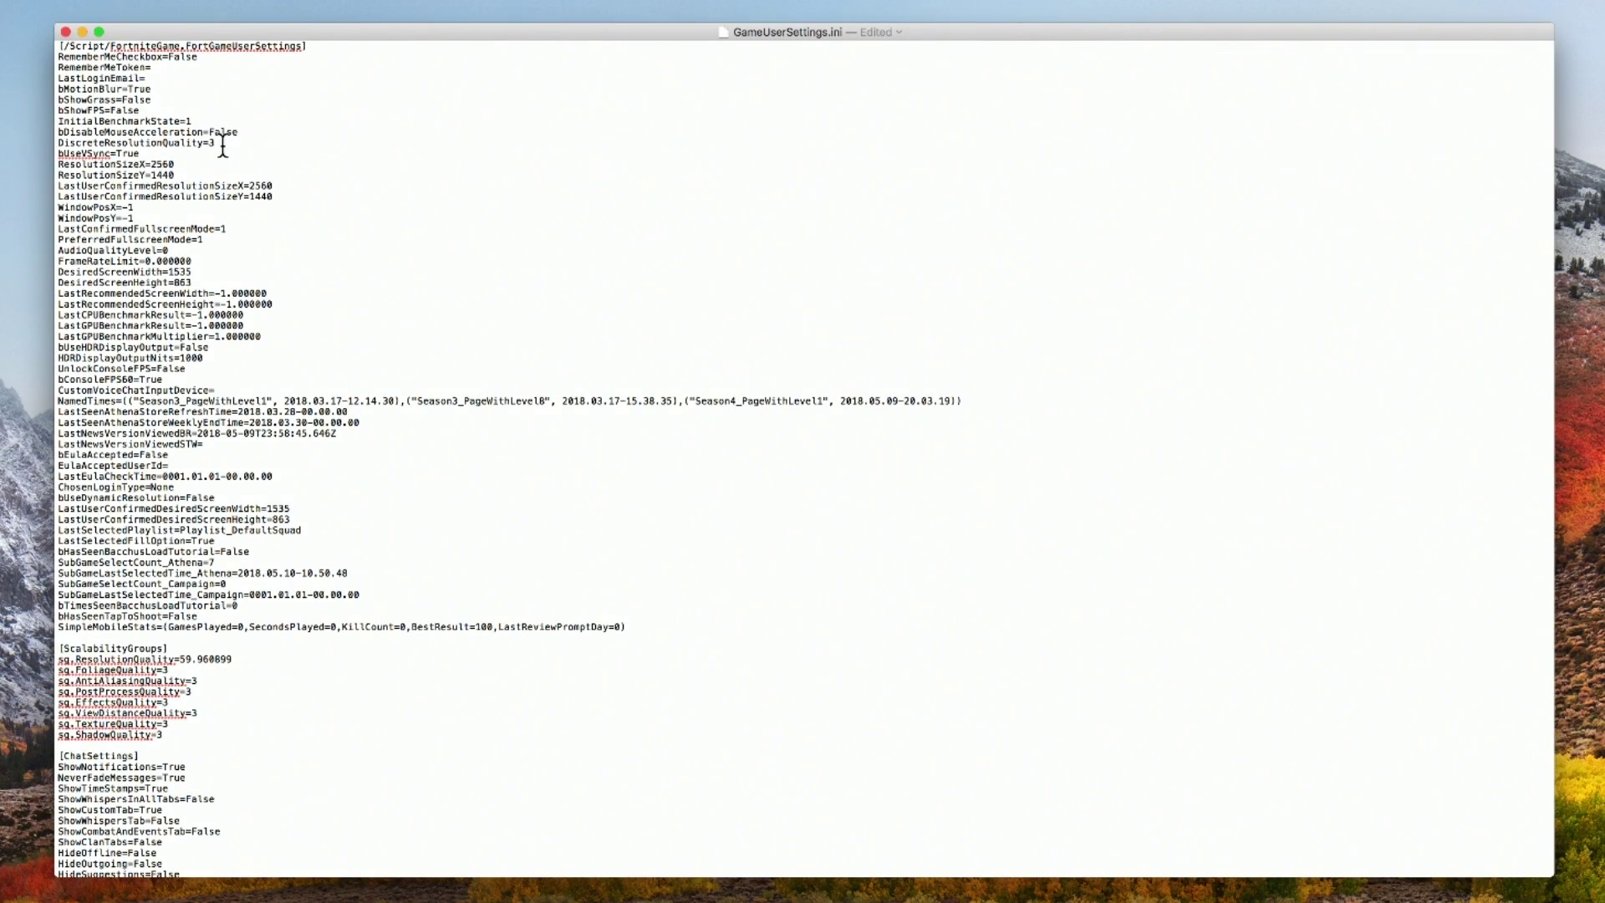
Remove DiscreteResolutionQuality's 3 and lower foliage, anti-aliasing and post-process quality to 1
key("BackSpace")
key("BackSpace")
type("1")
key("BackSpace")
type("1")
left_click(194, 691)
key("BackSpace")
type("1")
Lower effects, view-distance, texture and shadow quality values to 1
left_click(169, 702)
key("BackSpace")
type("1")
left_click(198, 713)
key("BackSpace")
type("1")
left_click(169, 724)
key("BackSpace")
type("1")
left_click(163, 735)
key("BackSpace")
type("1")
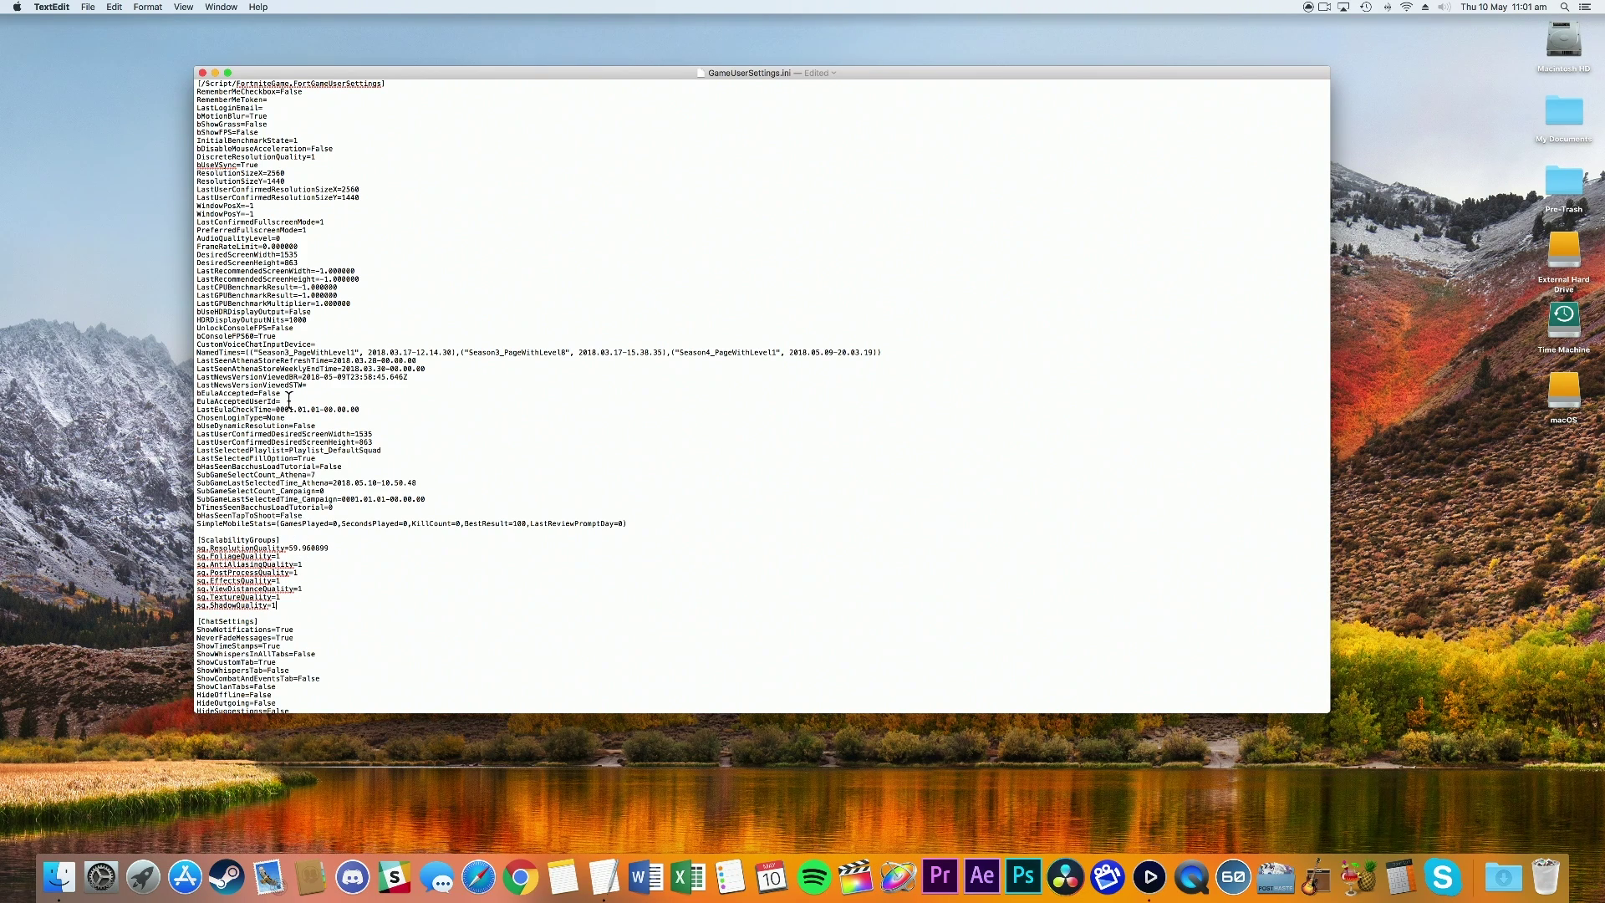
left_click(86, 8)
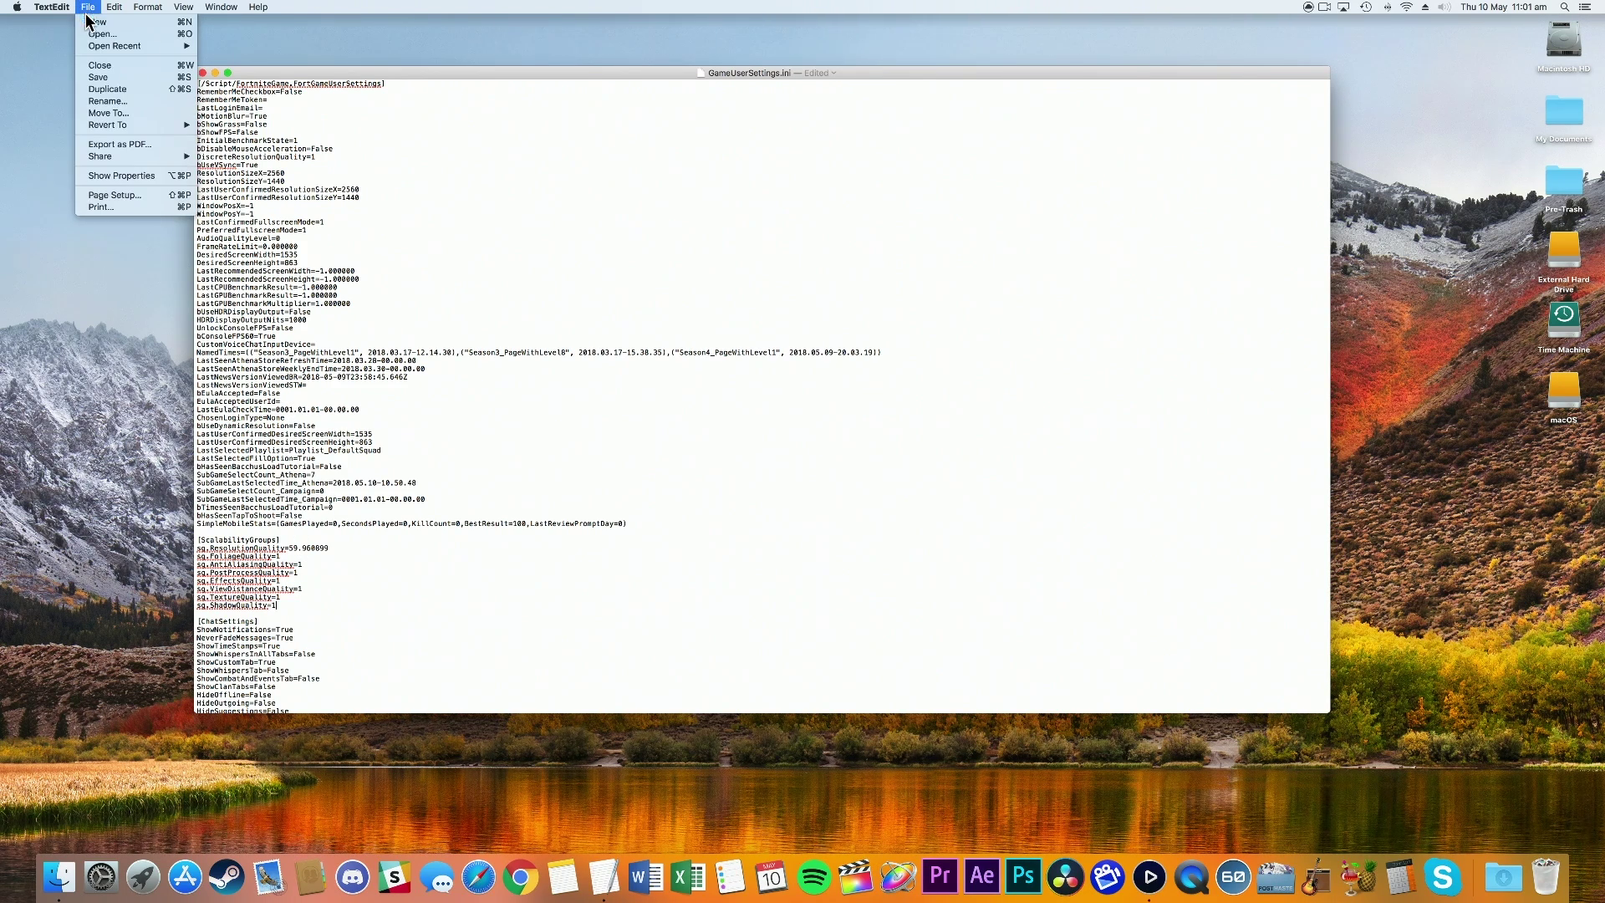
Save the edited GameUserSettings.ini
left_click(101, 79)
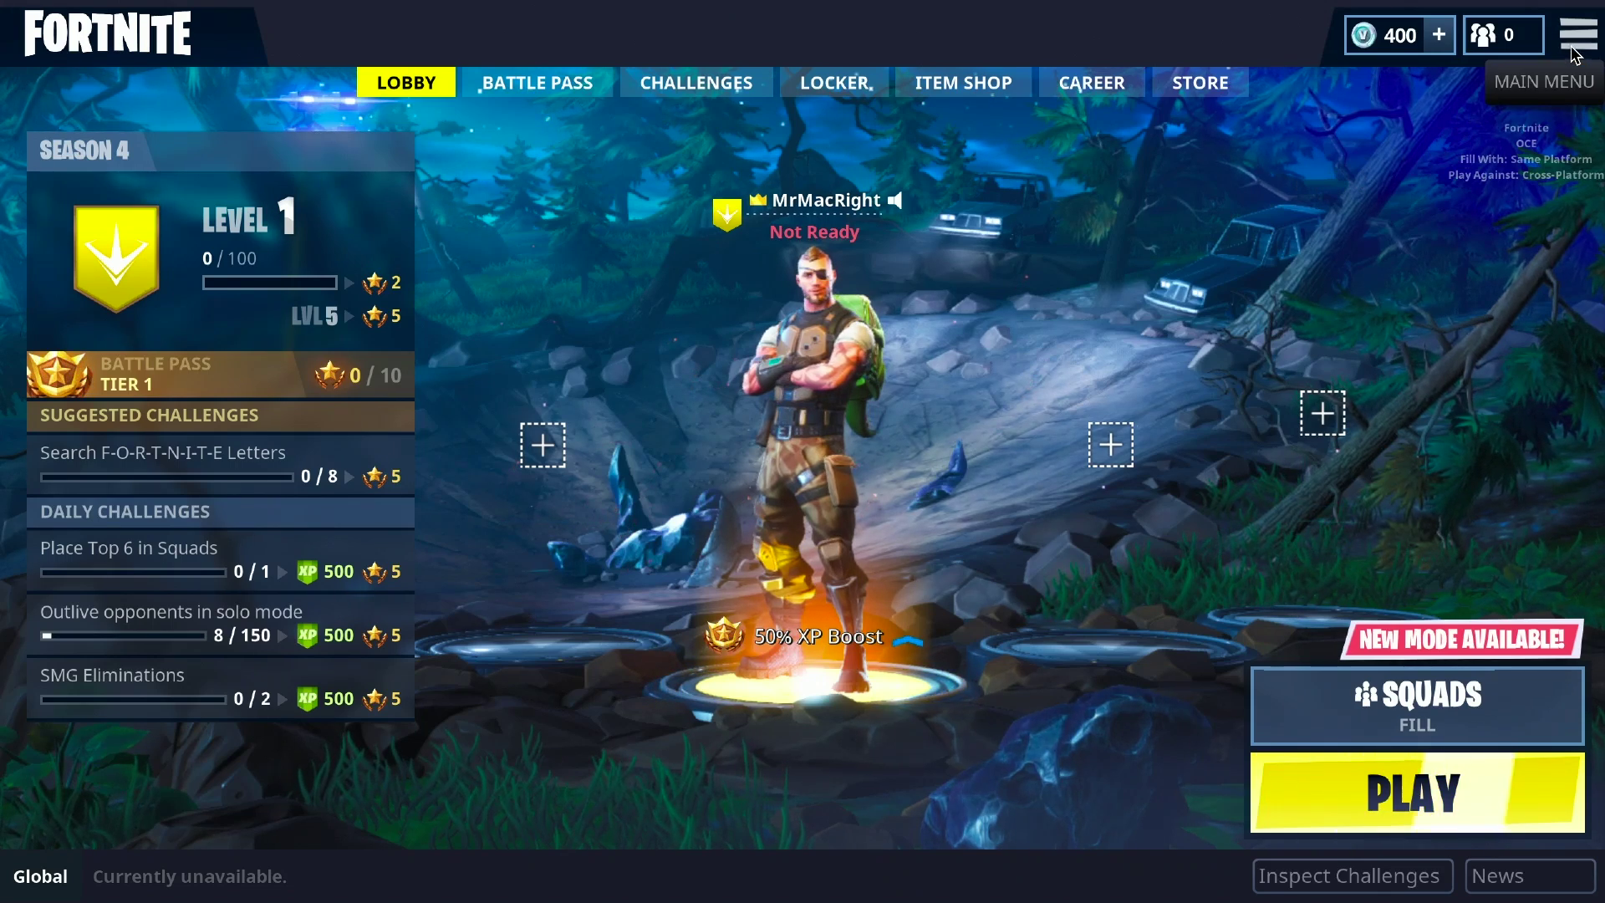
Set the matchmaking region in Fortnite's Game settings to Oceania and apply it
left_click(1578, 36)
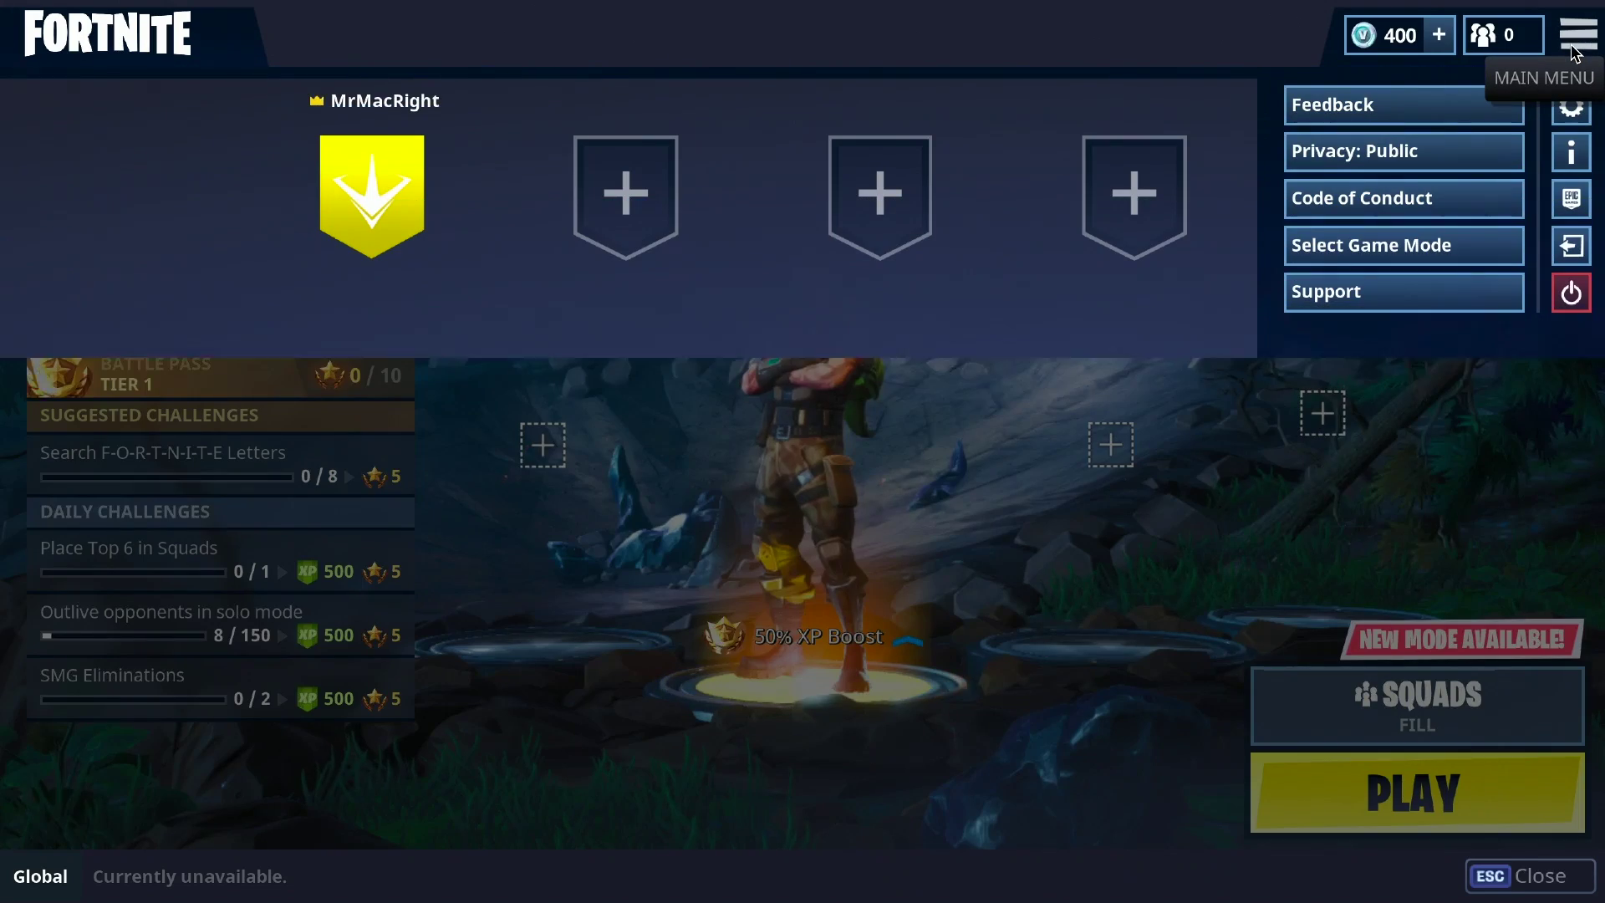
left_click(1572, 107)
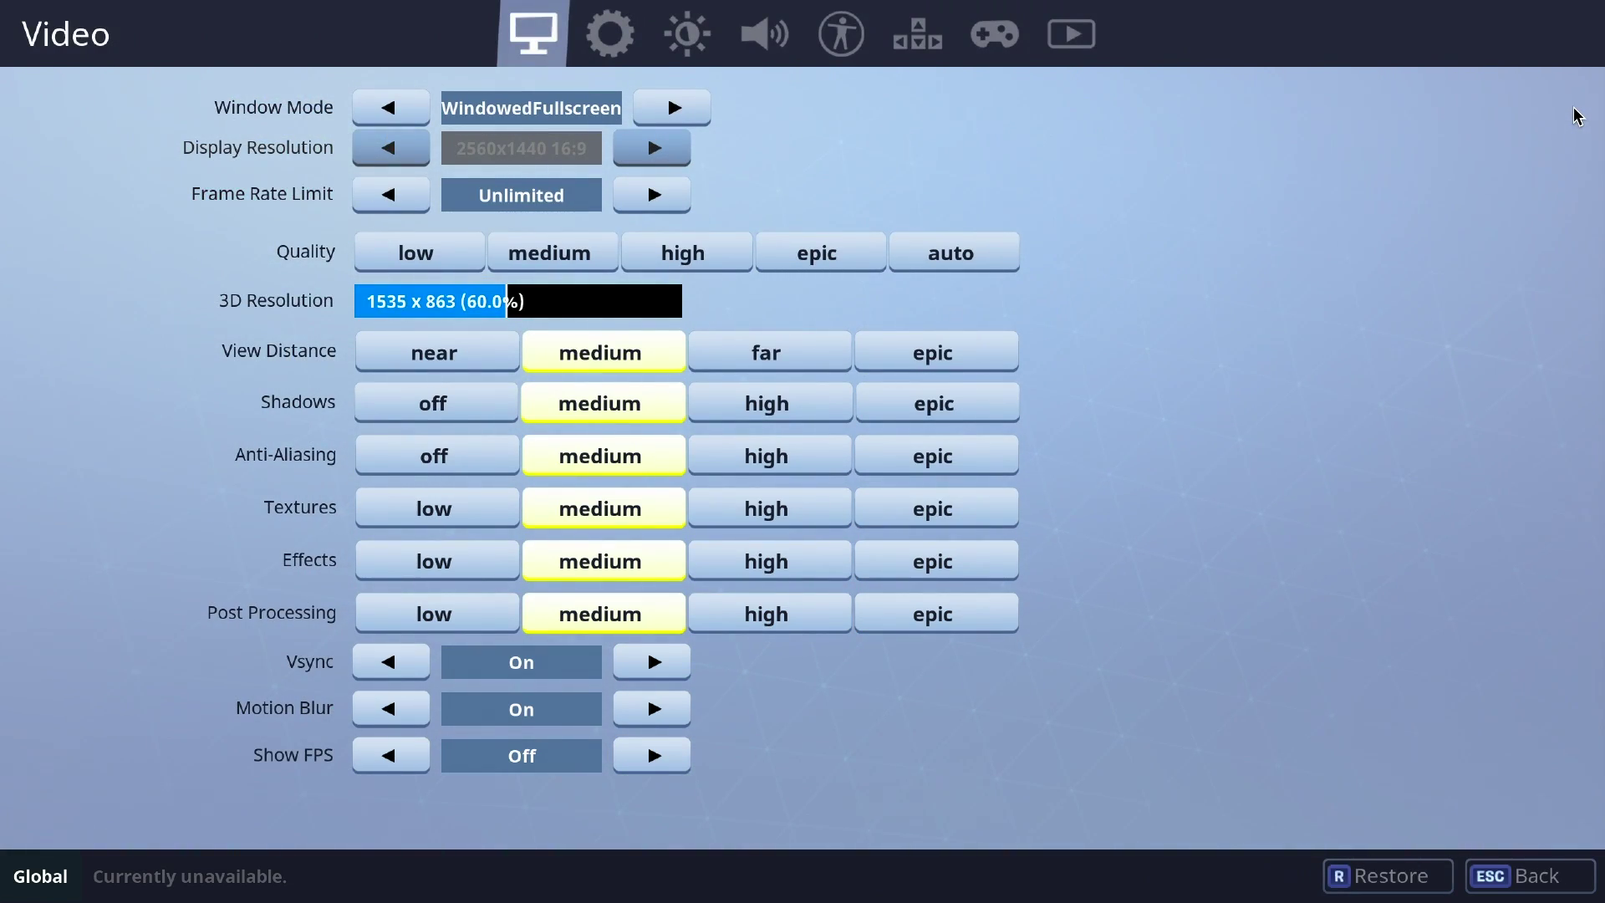
left_click(611, 34)
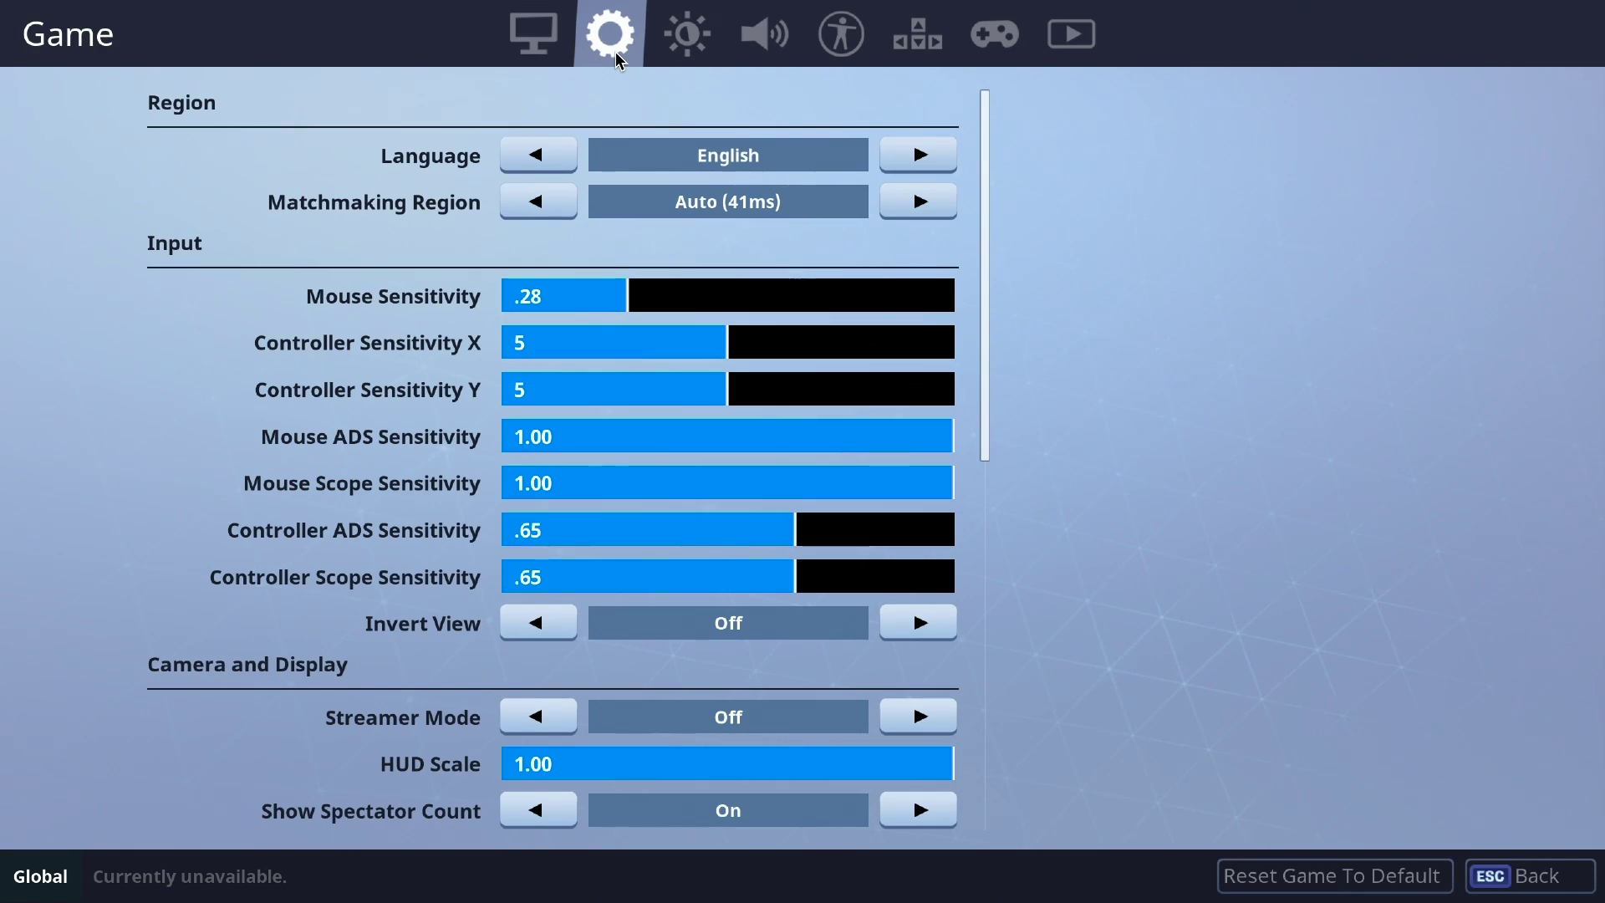
left_click(537, 202)
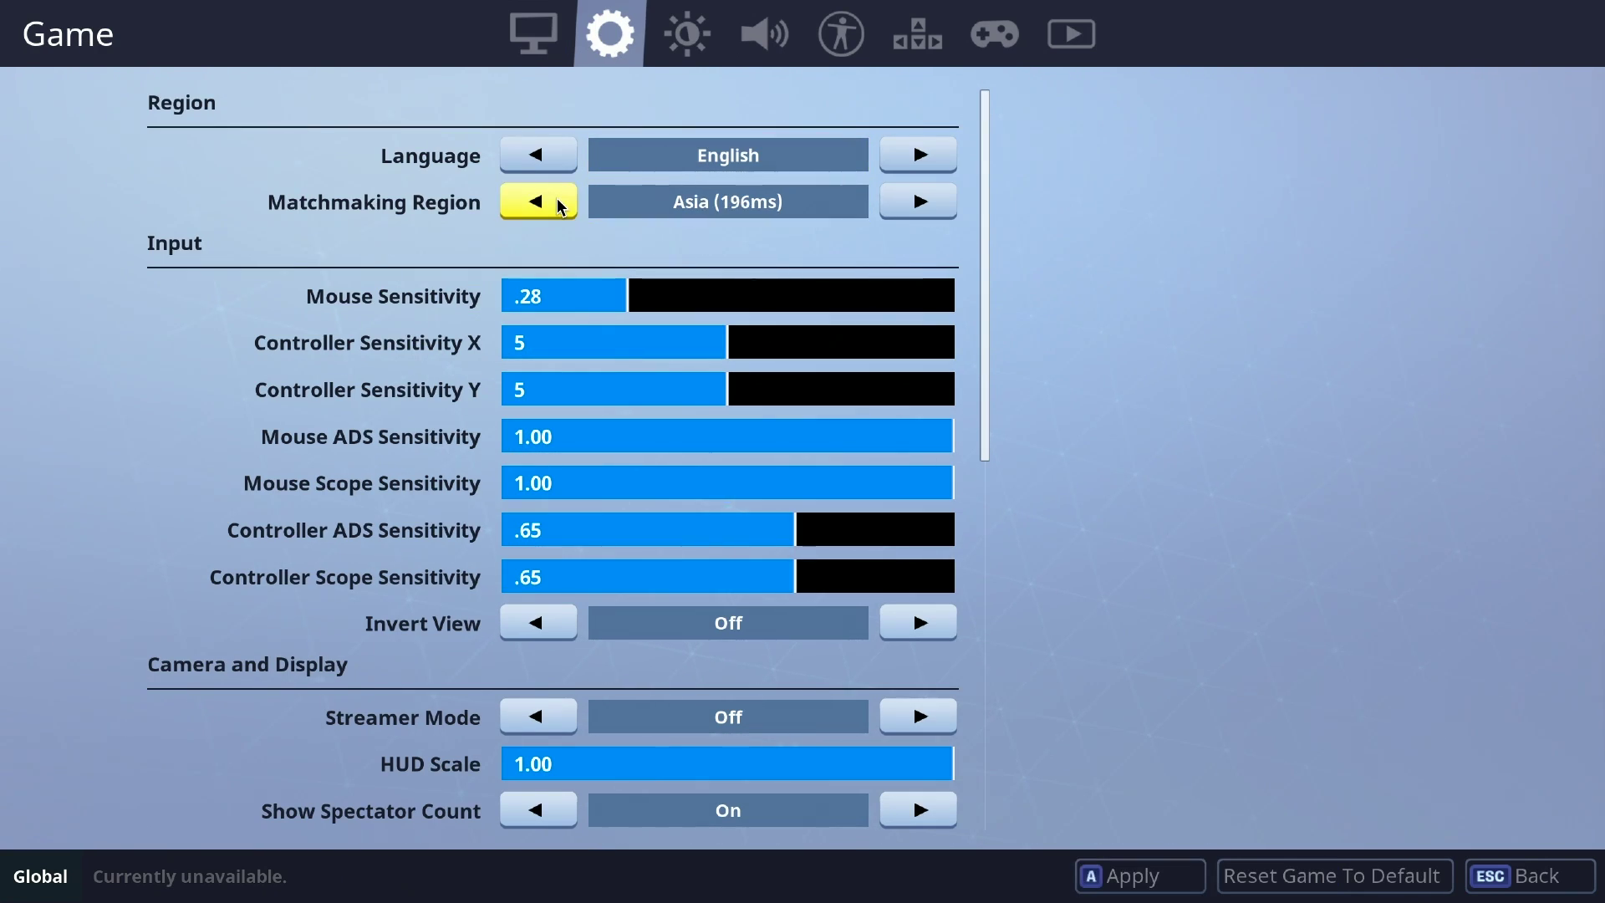
left_click(558, 204)
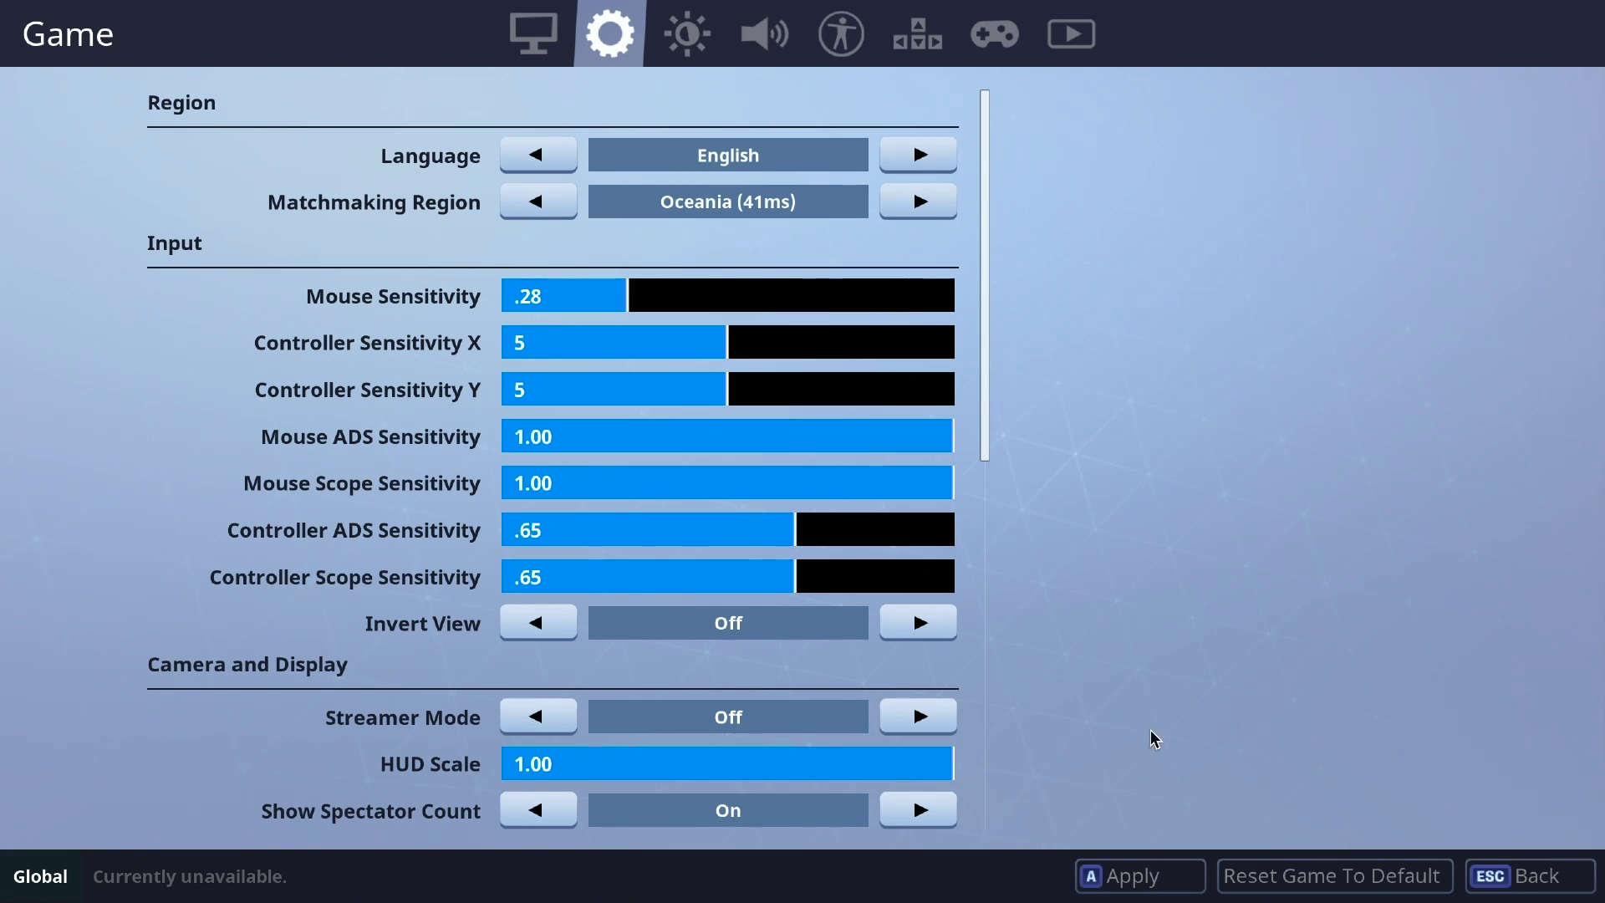
left_click(1156, 888)
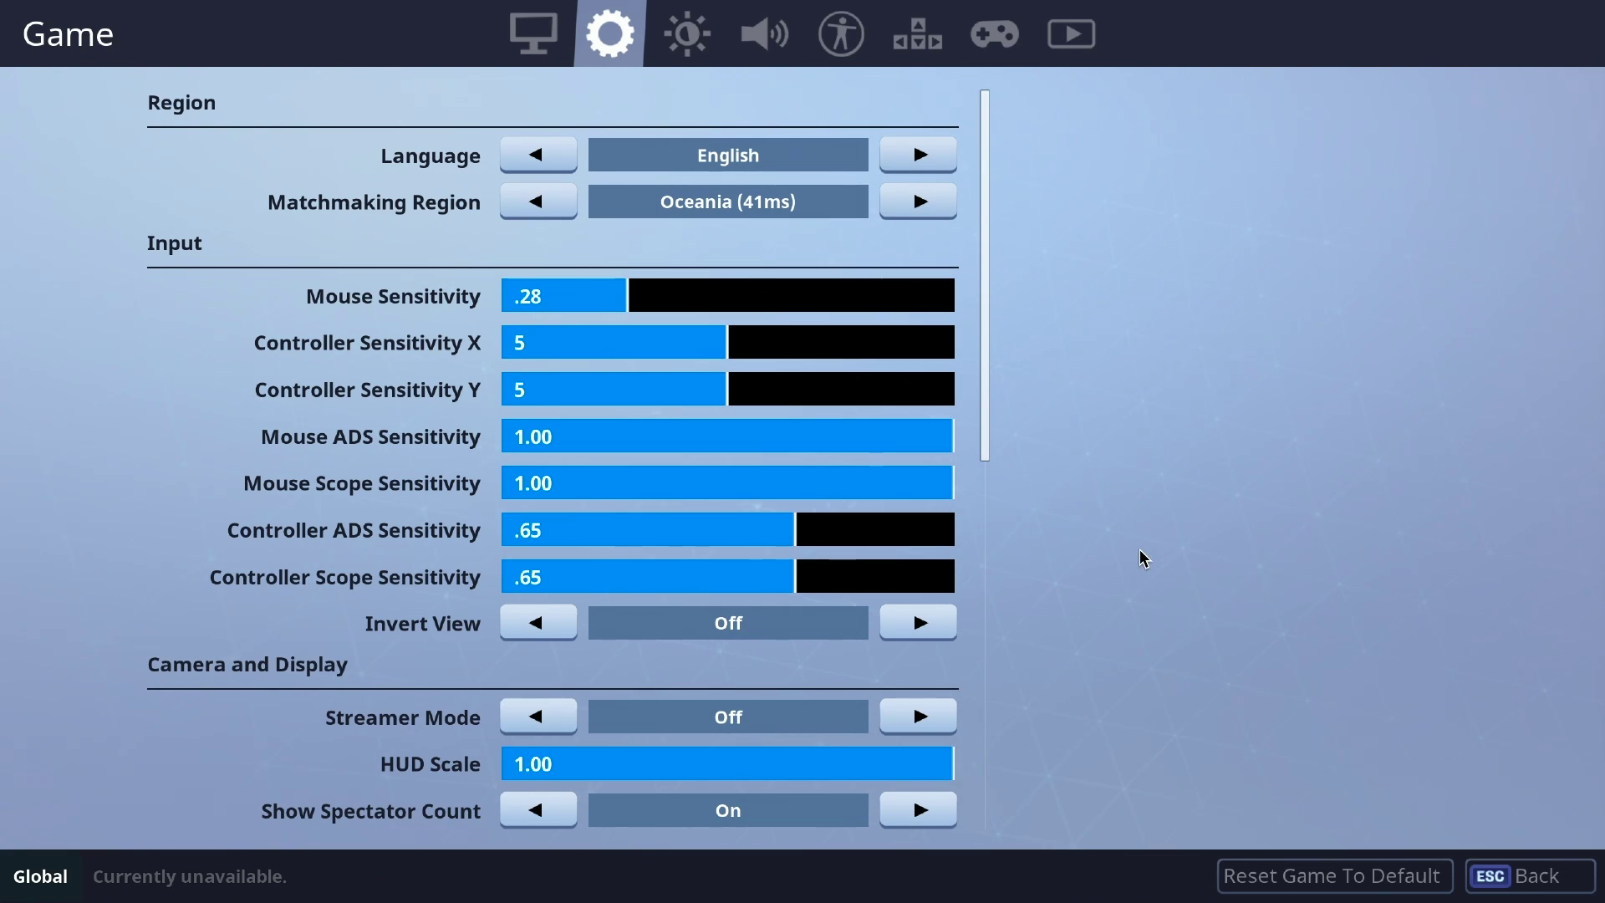
Cycle through the matchmaking regions and end back on Oceania
left_click(919, 201)
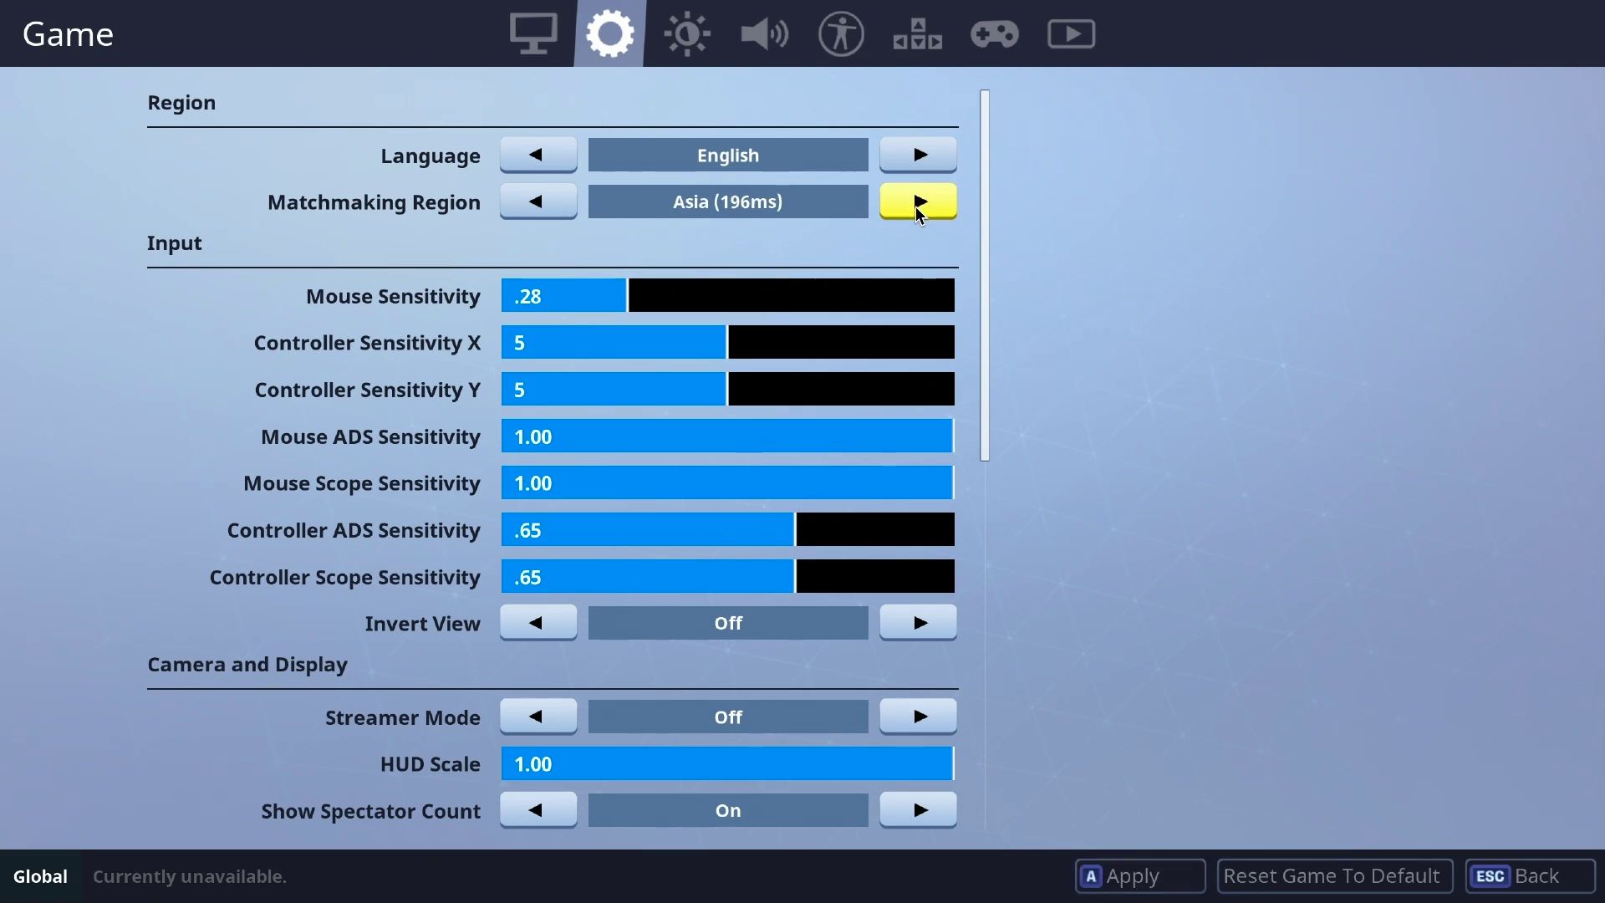
left_click(918, 202)
left_click(918, 202)
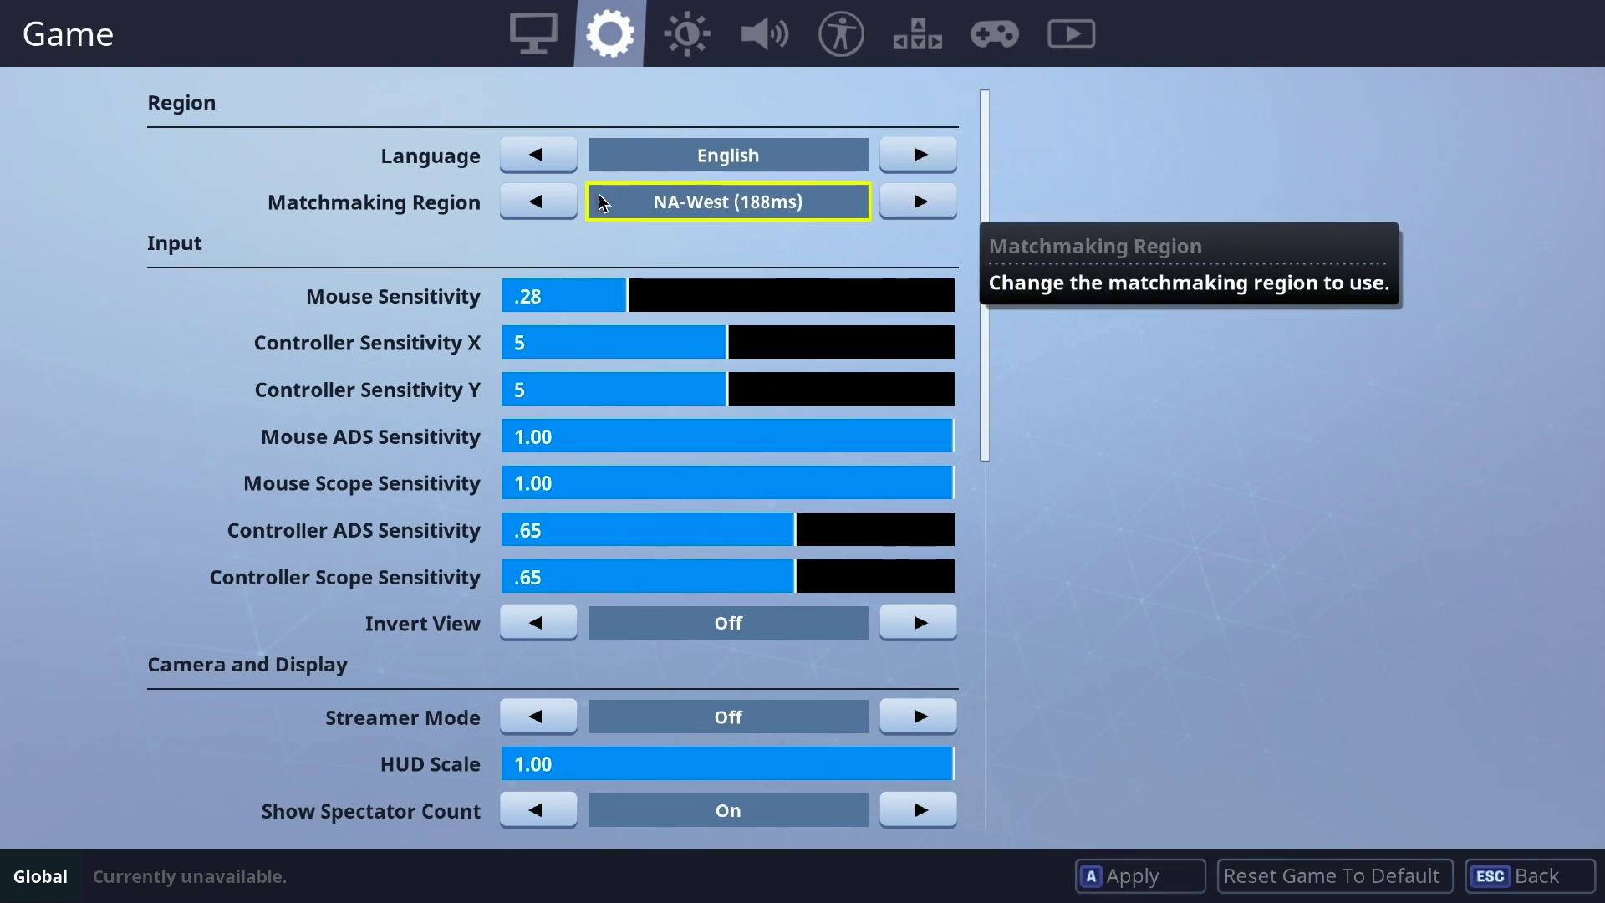
left_click(537, 202)
left_click(537, 201)
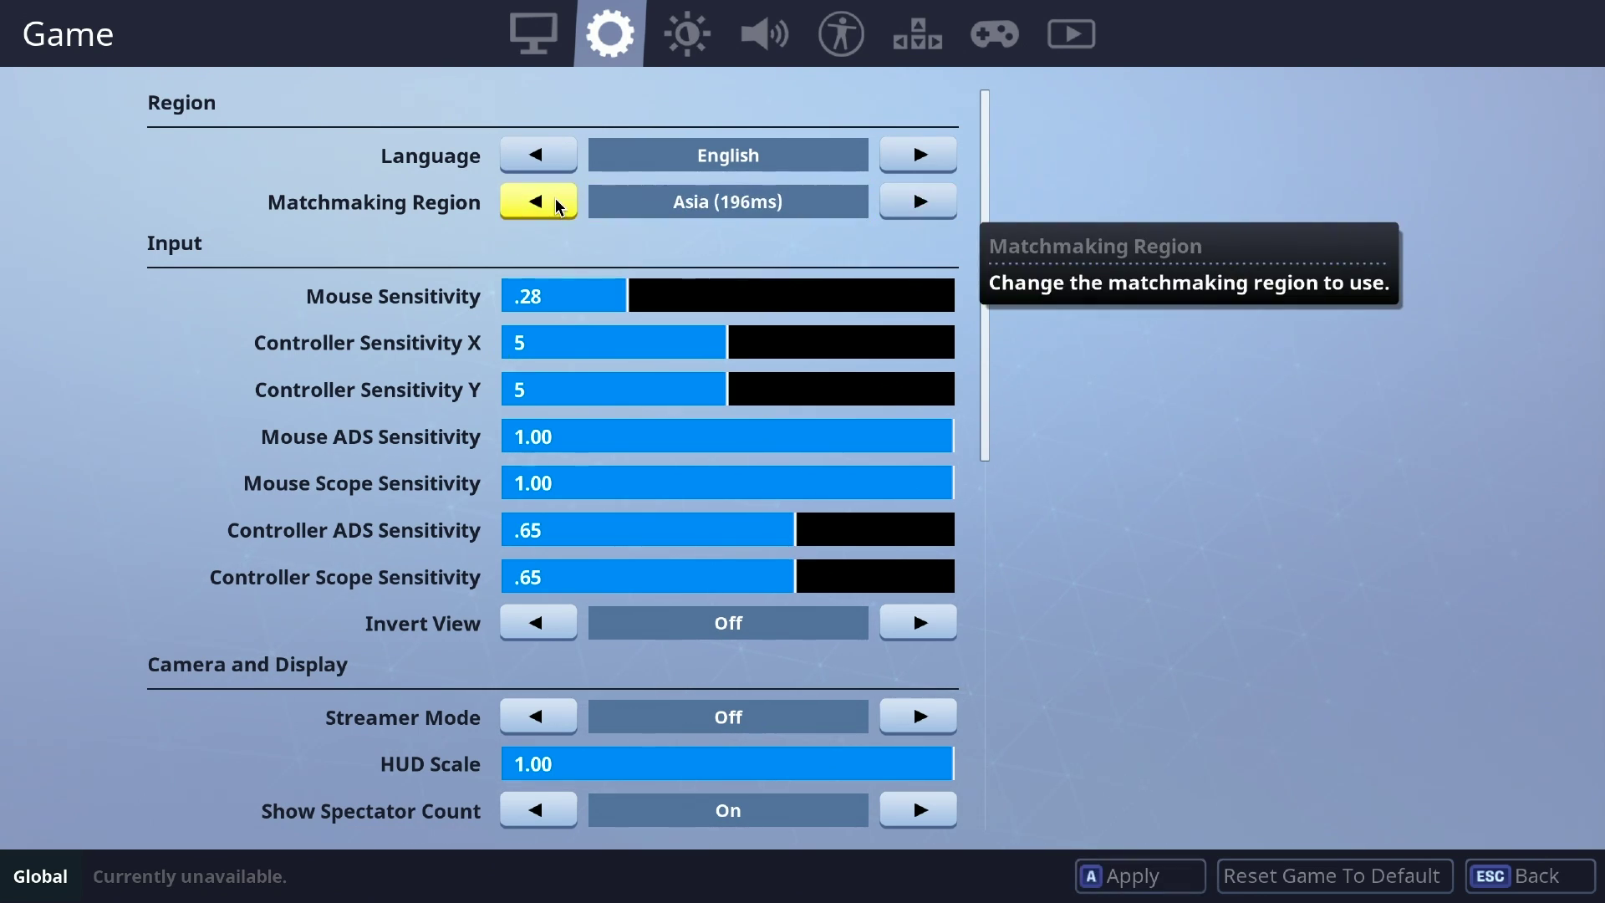
left_click(559, 204)
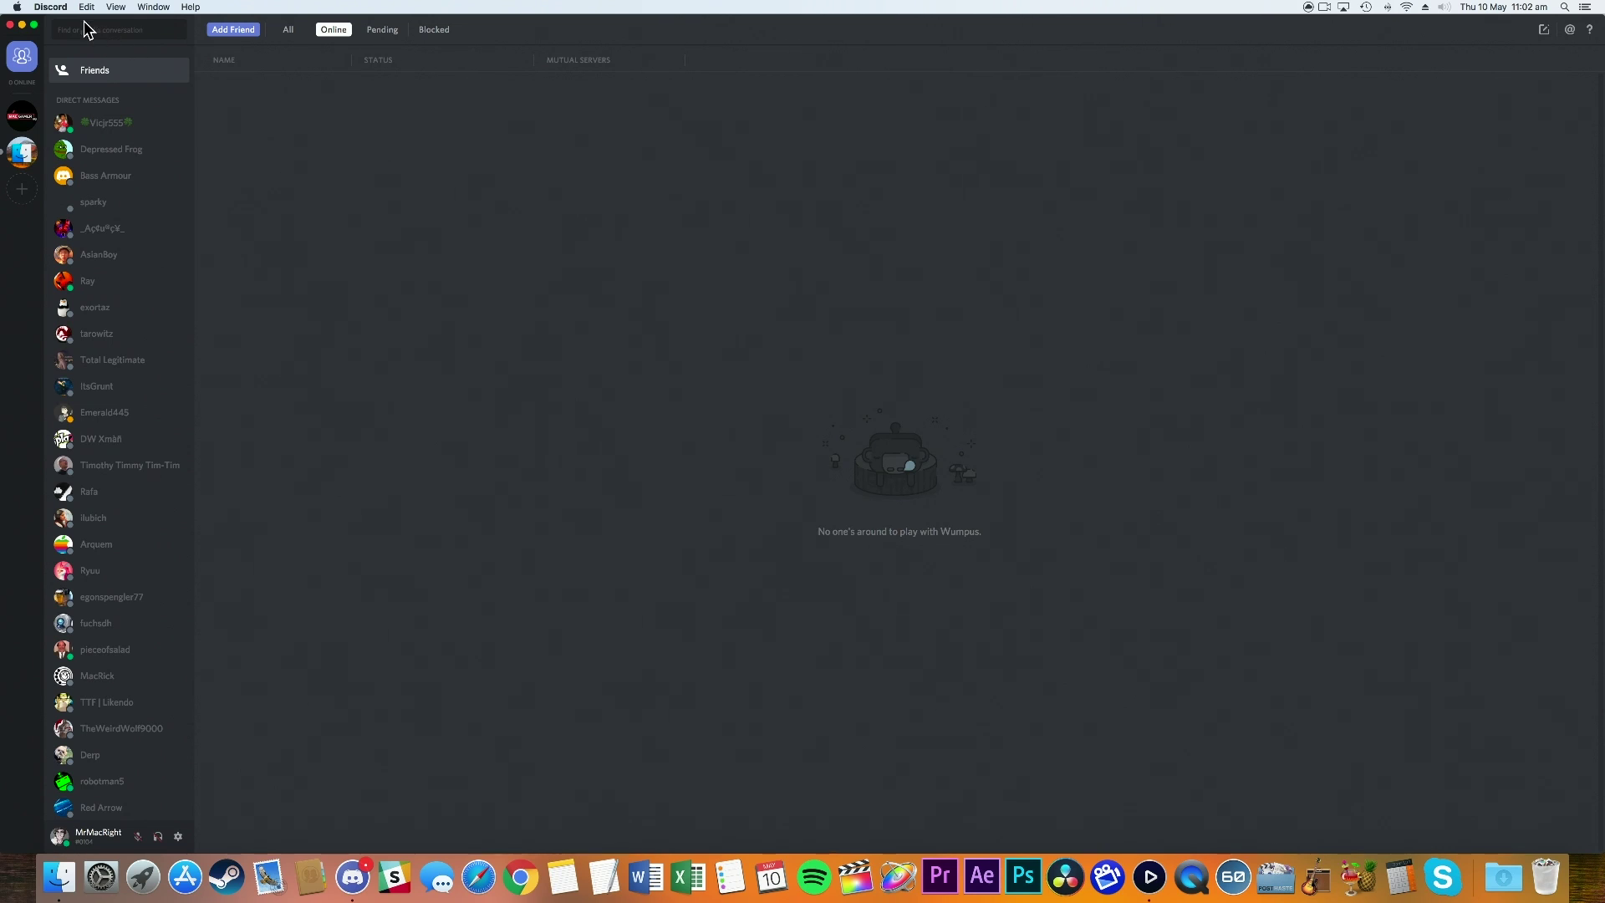
Switch off Hardware Acceleration in Discord's Appearance preferences and confirm the relaunch
left_click(54, 7)
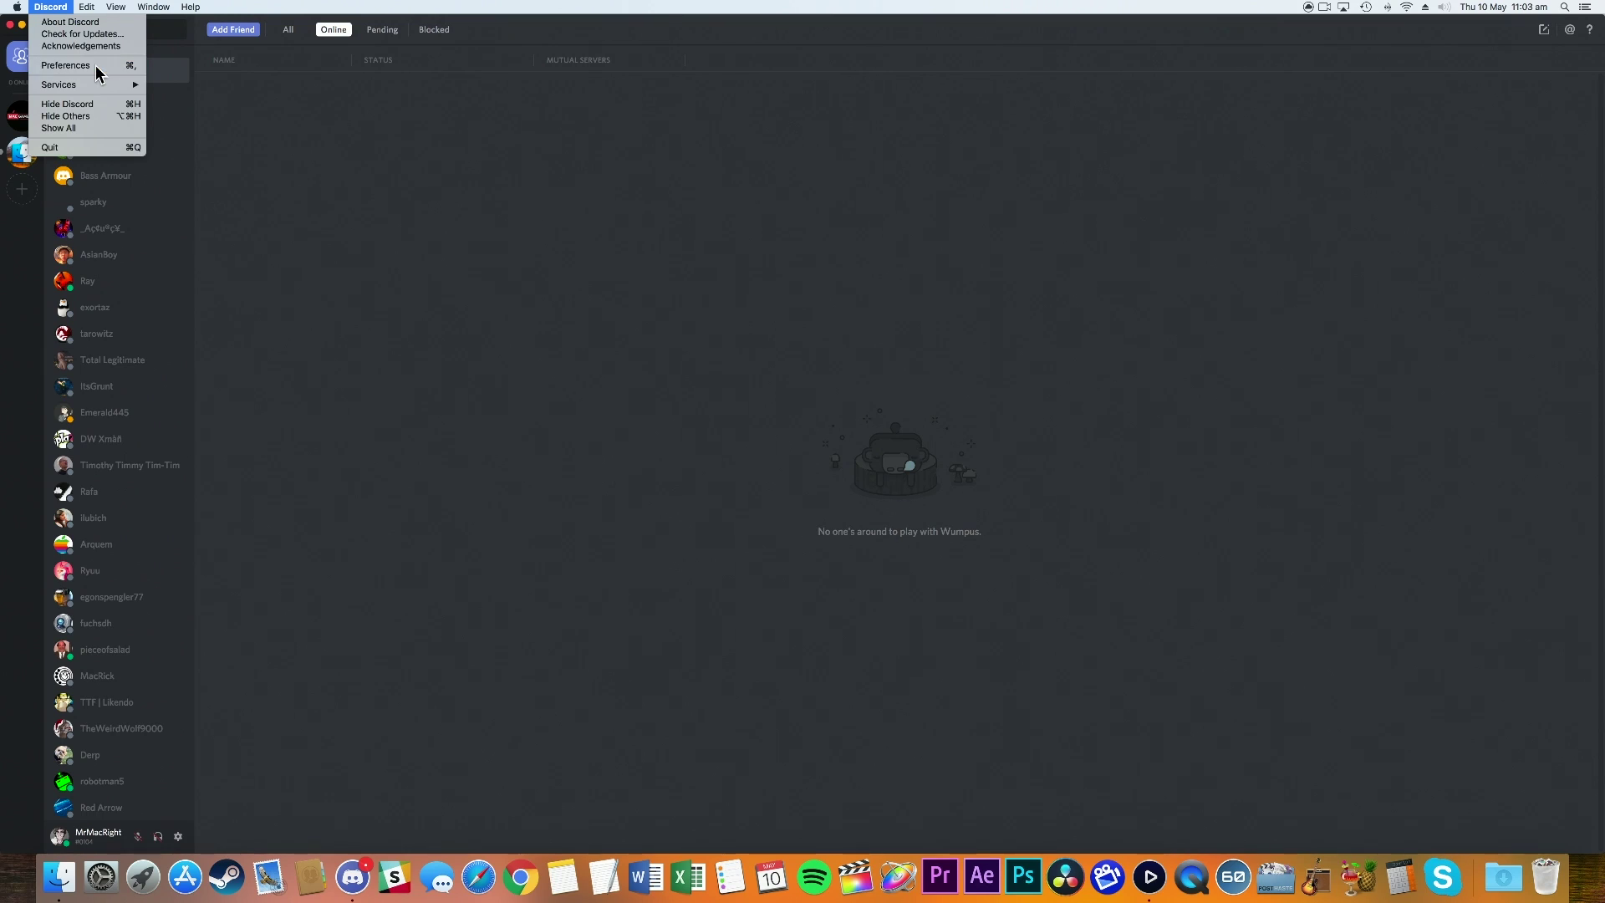
left_click(65, 64)
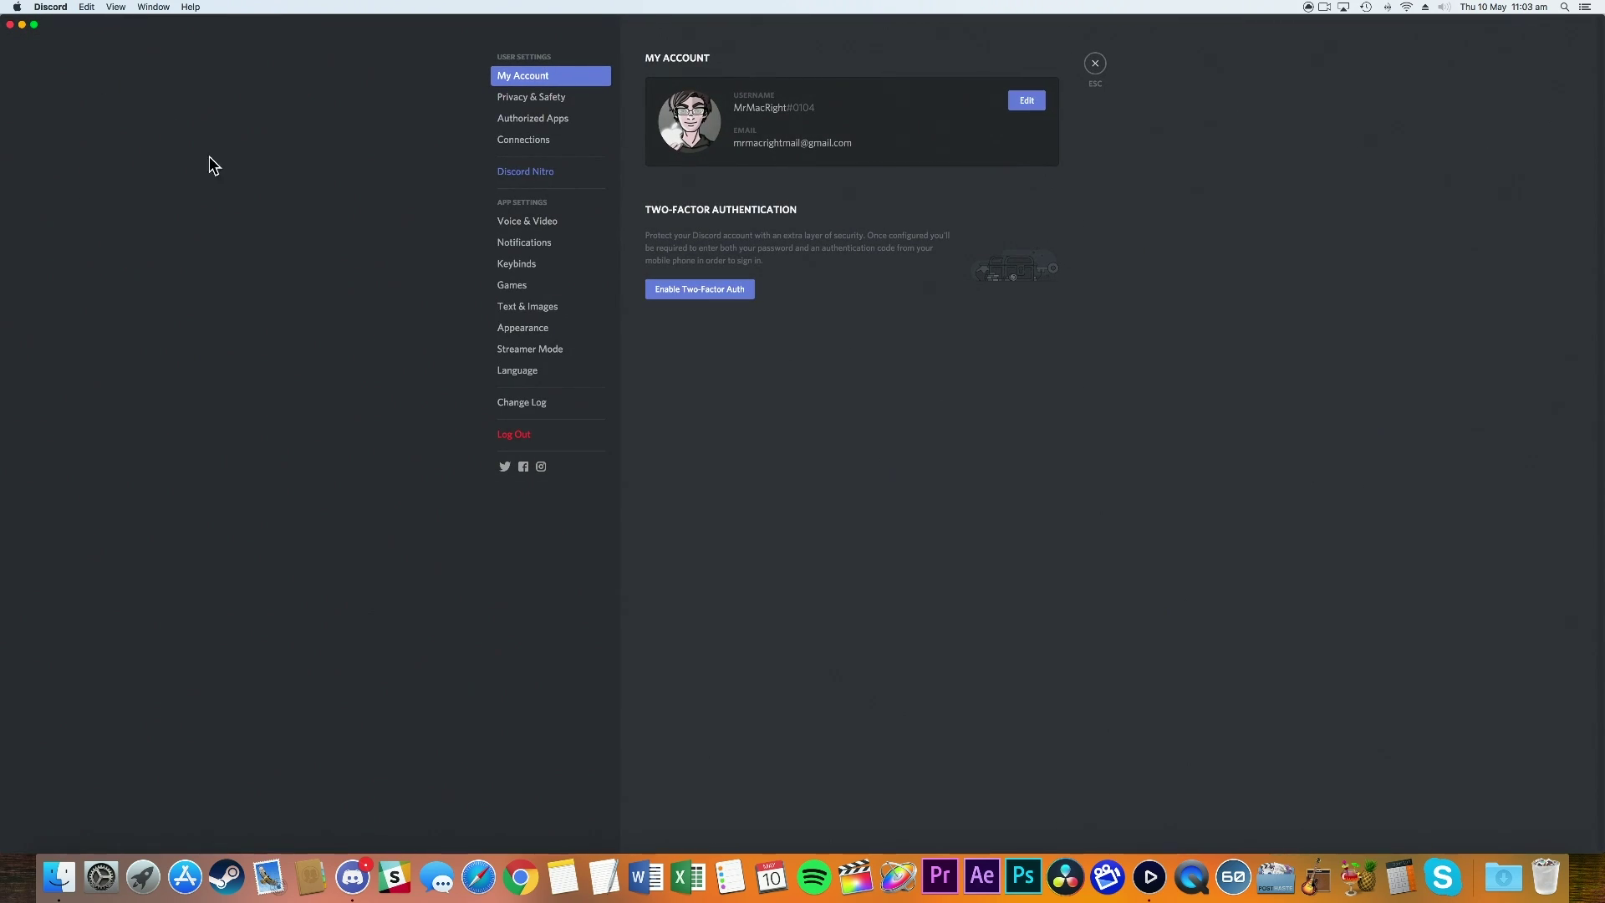
left_click(541, 331)
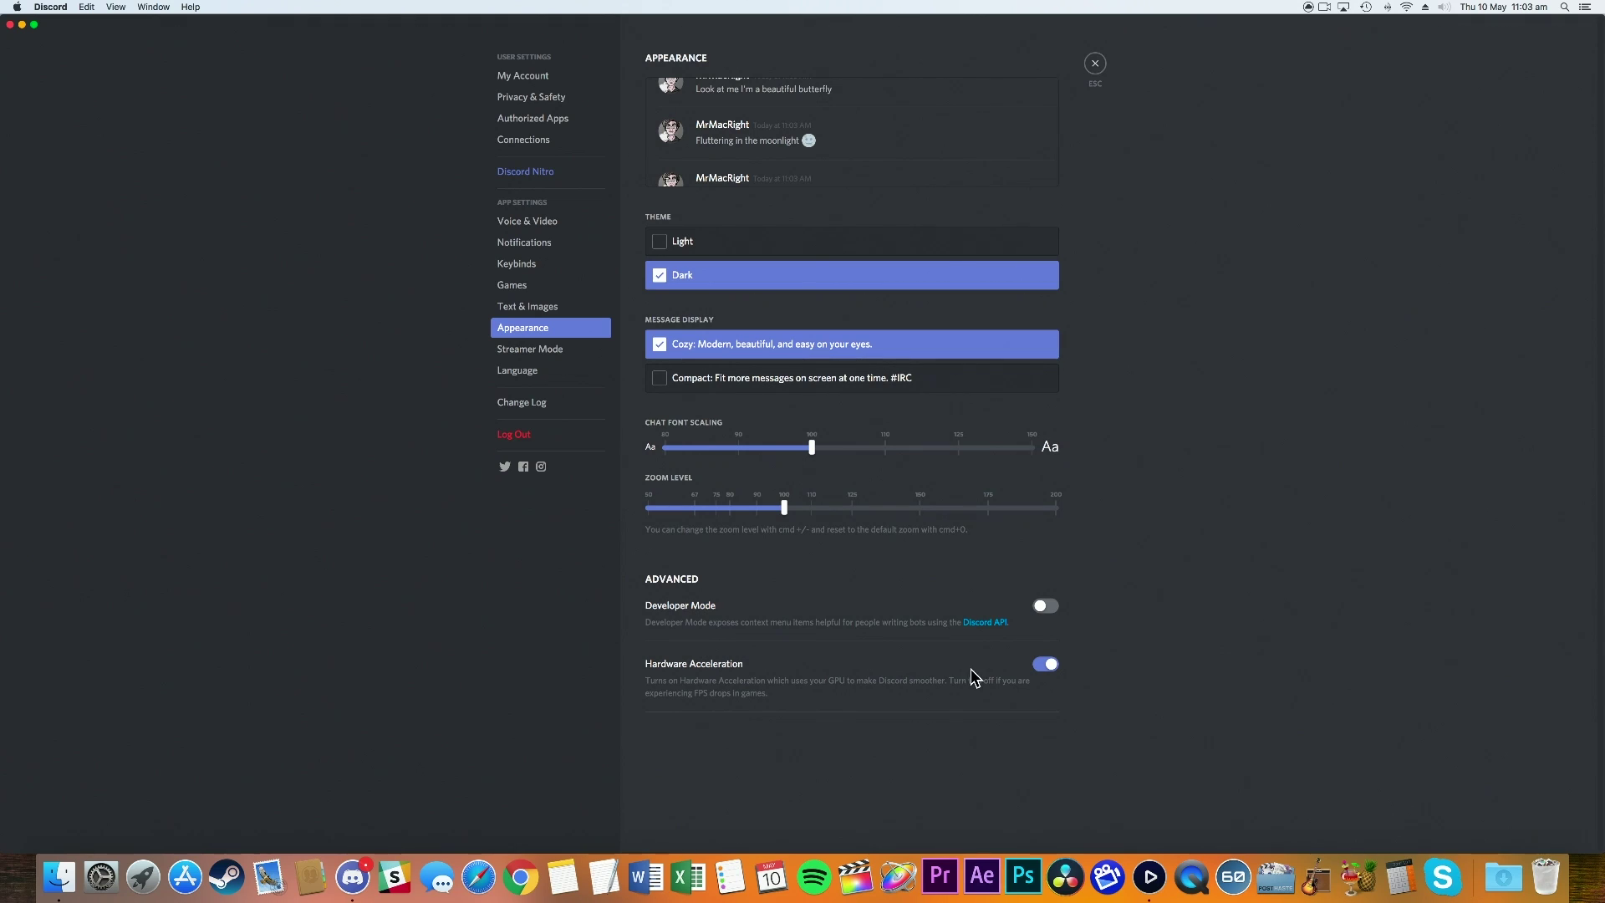
left_click(1044, 664)
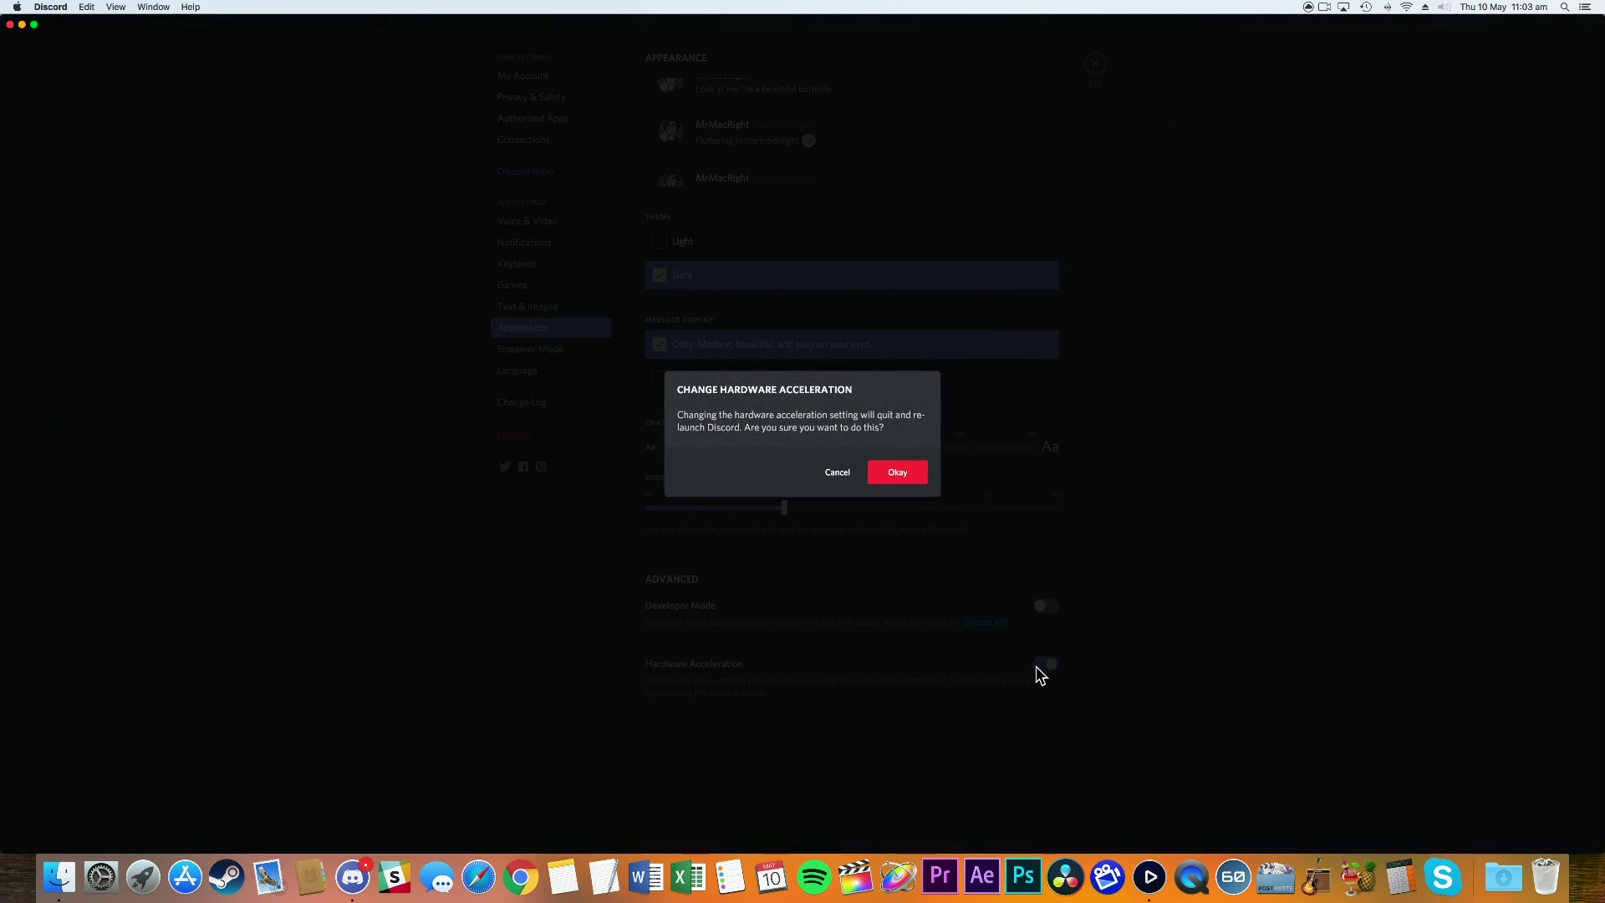
left_click(899, 473)
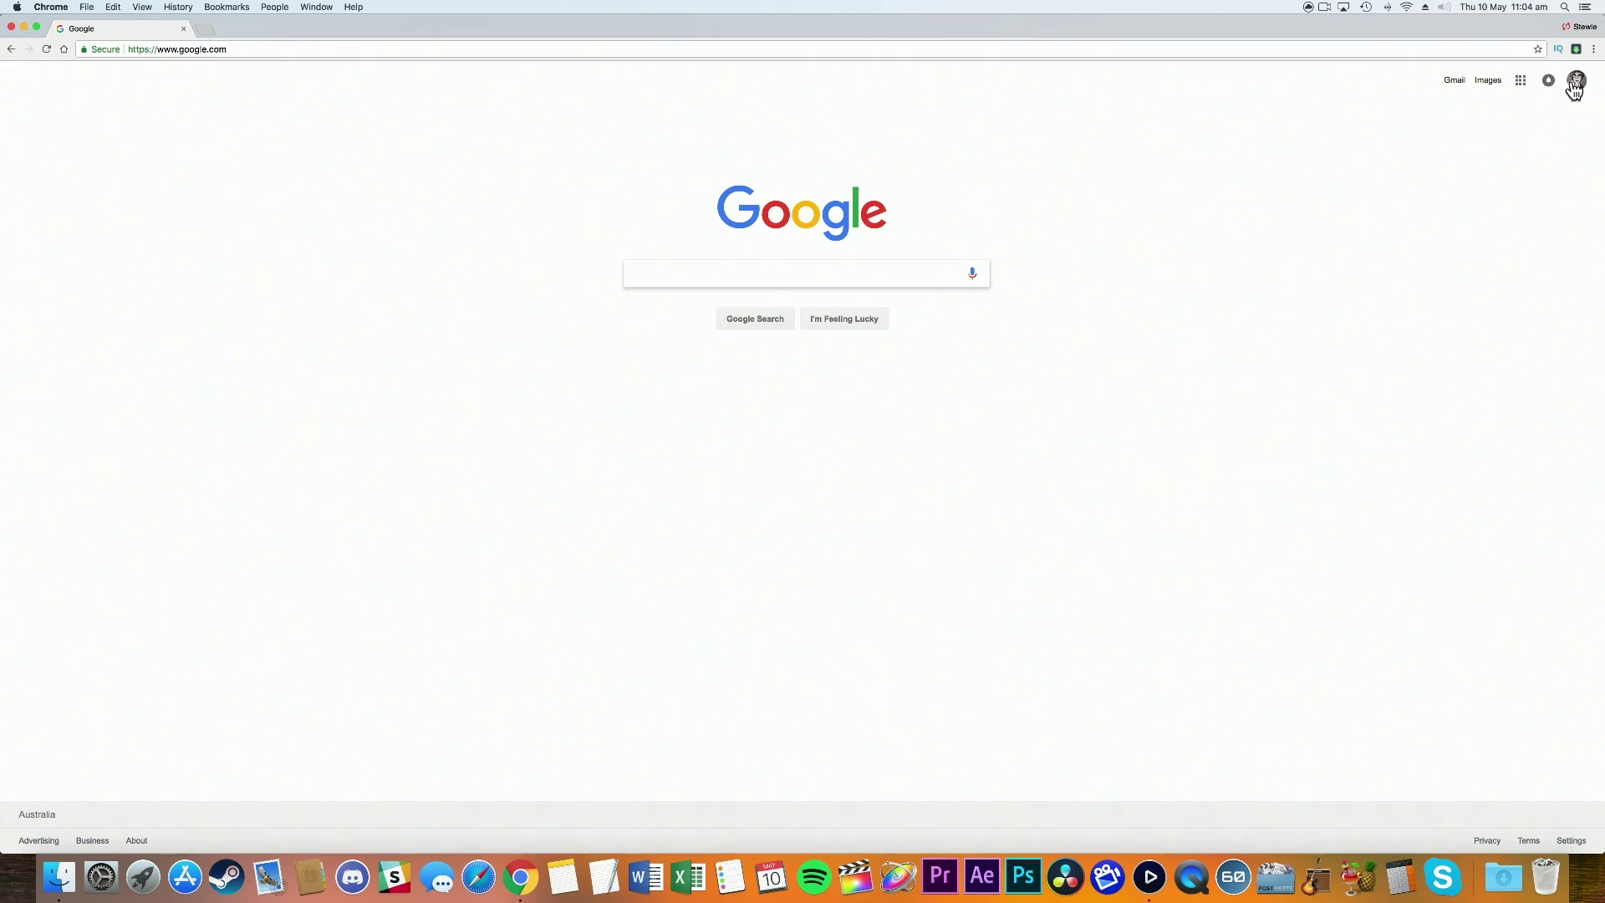
Switch off Chrome's advanced 'Use hardware acceleration when available' setting, then quit Google Chrome
left_click(1593, 50)
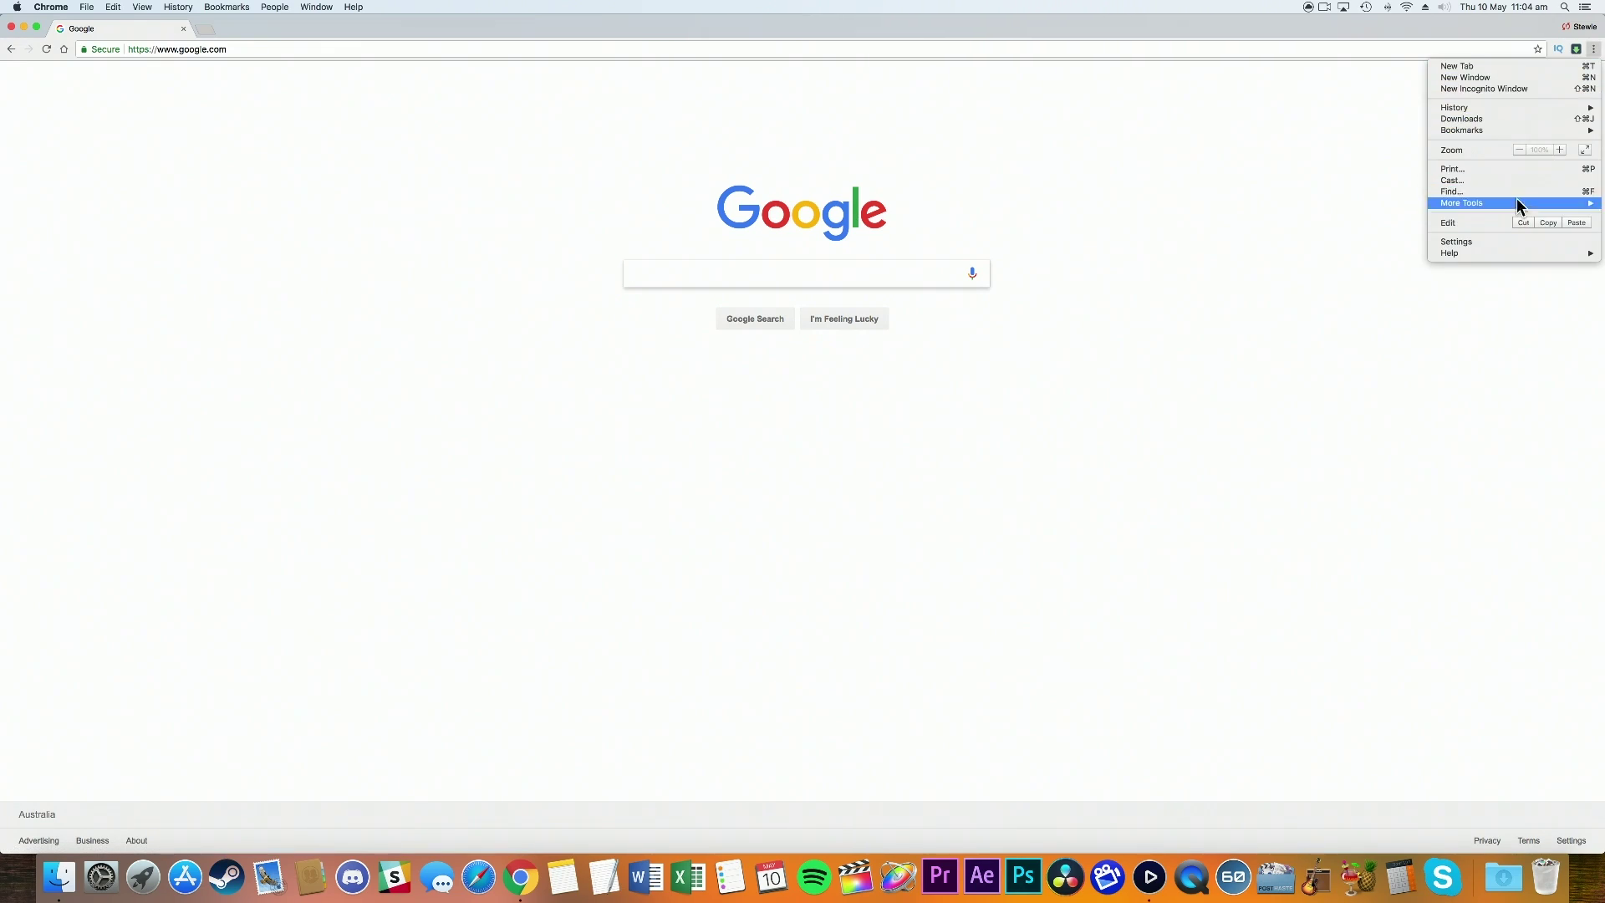
left_click(1486, 240)
scroll(1477, 243, "down", 5)
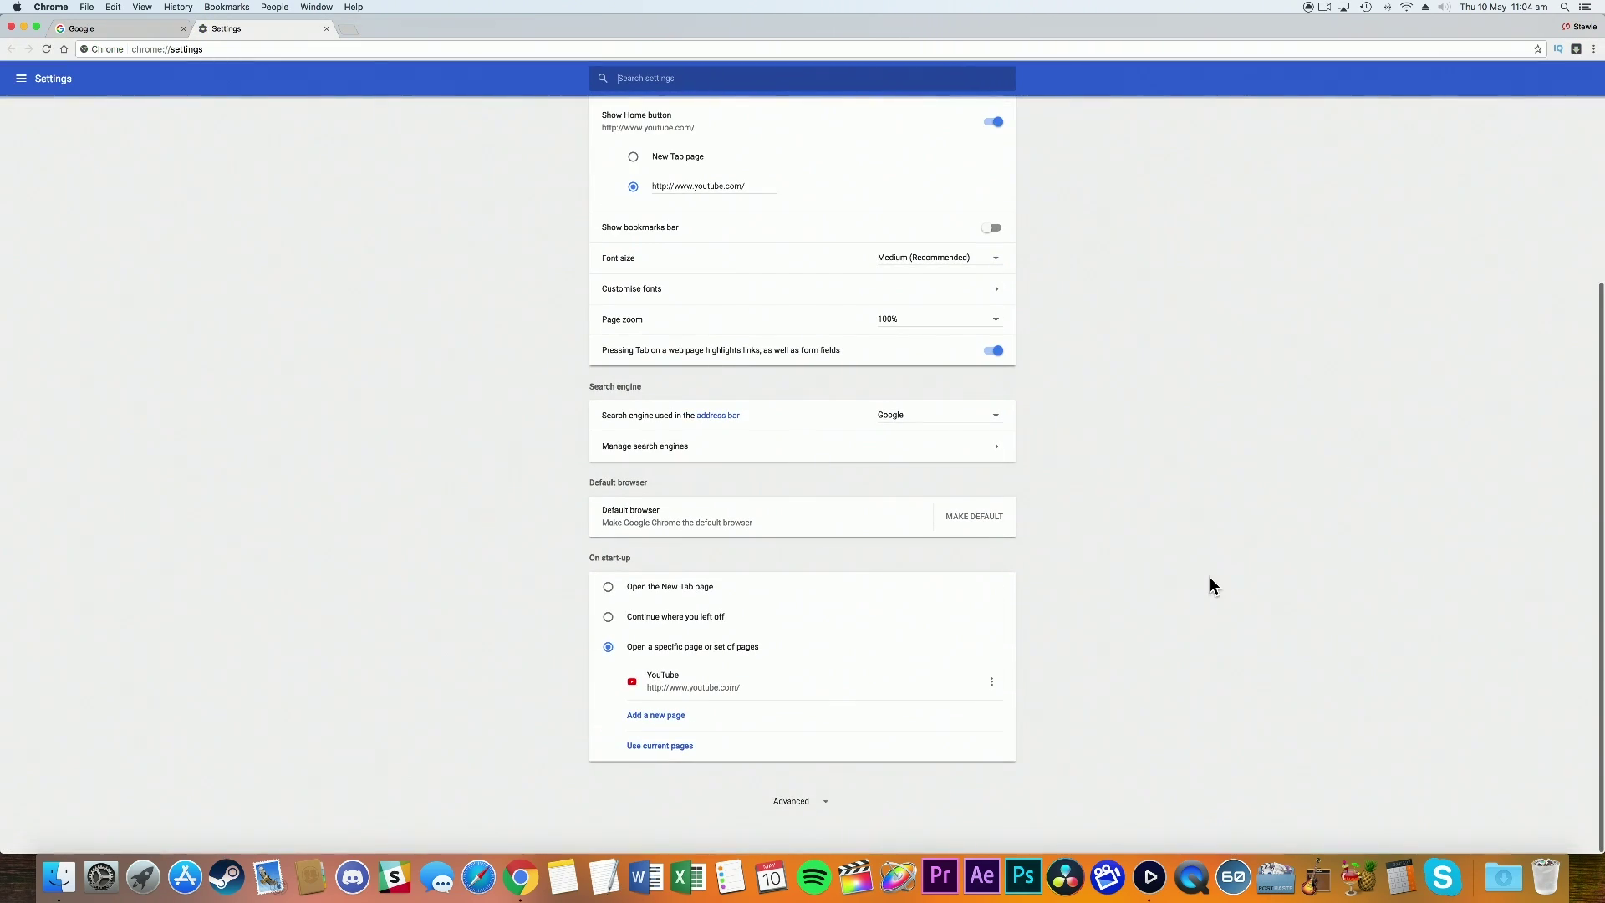
left_click(816, 800)
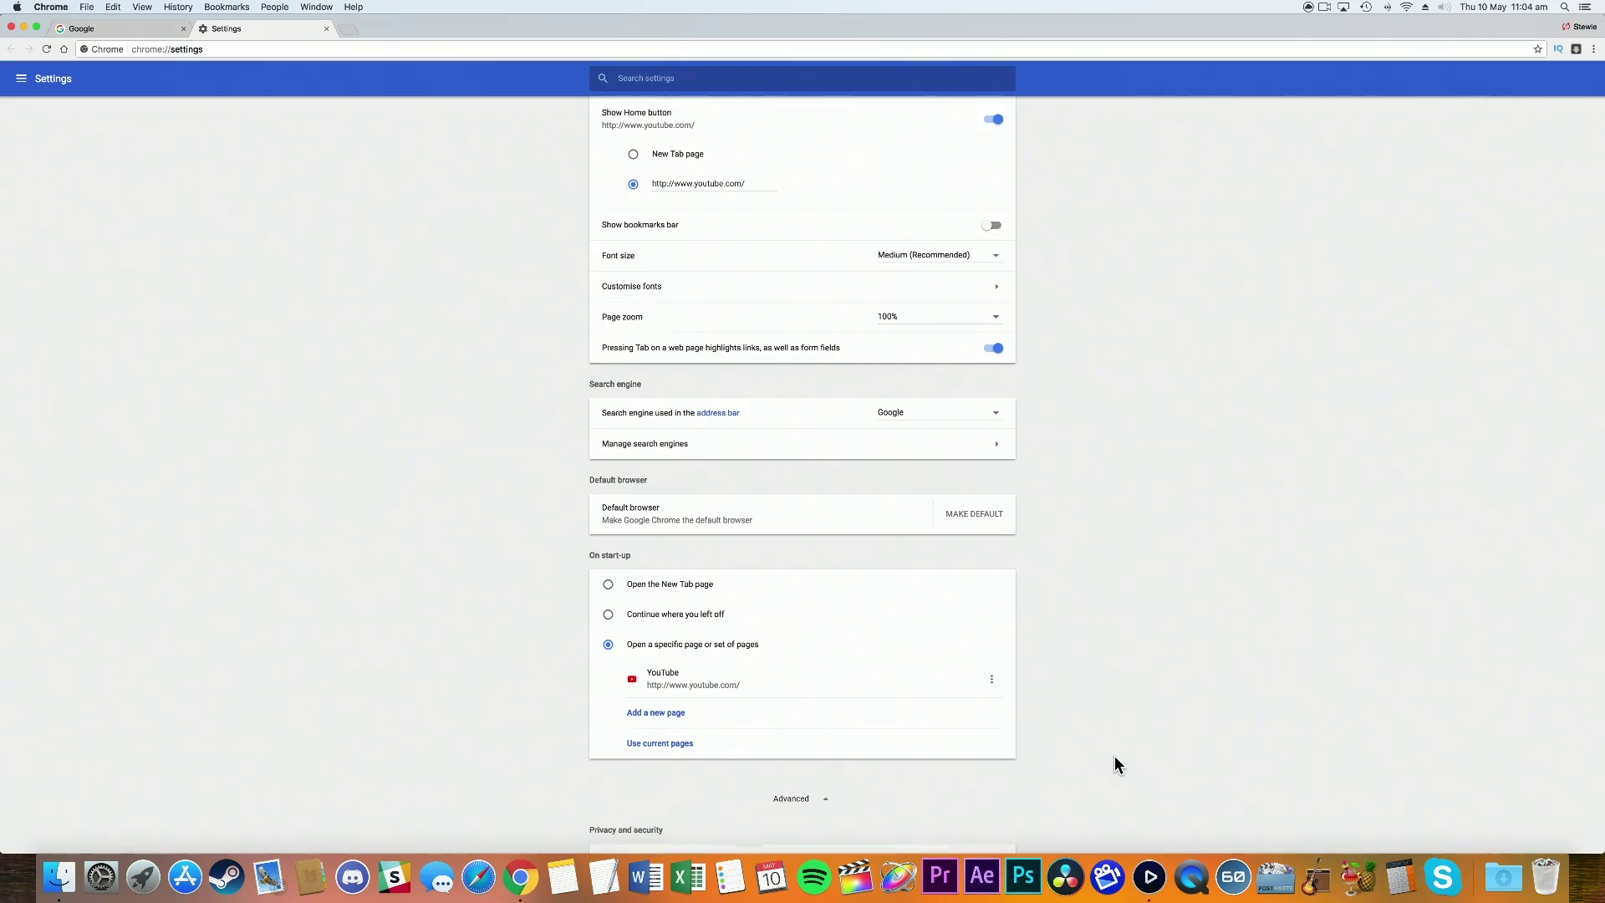
scroll(1115, 756, "down", 4)
scroll(1116, 755, "down", 5)
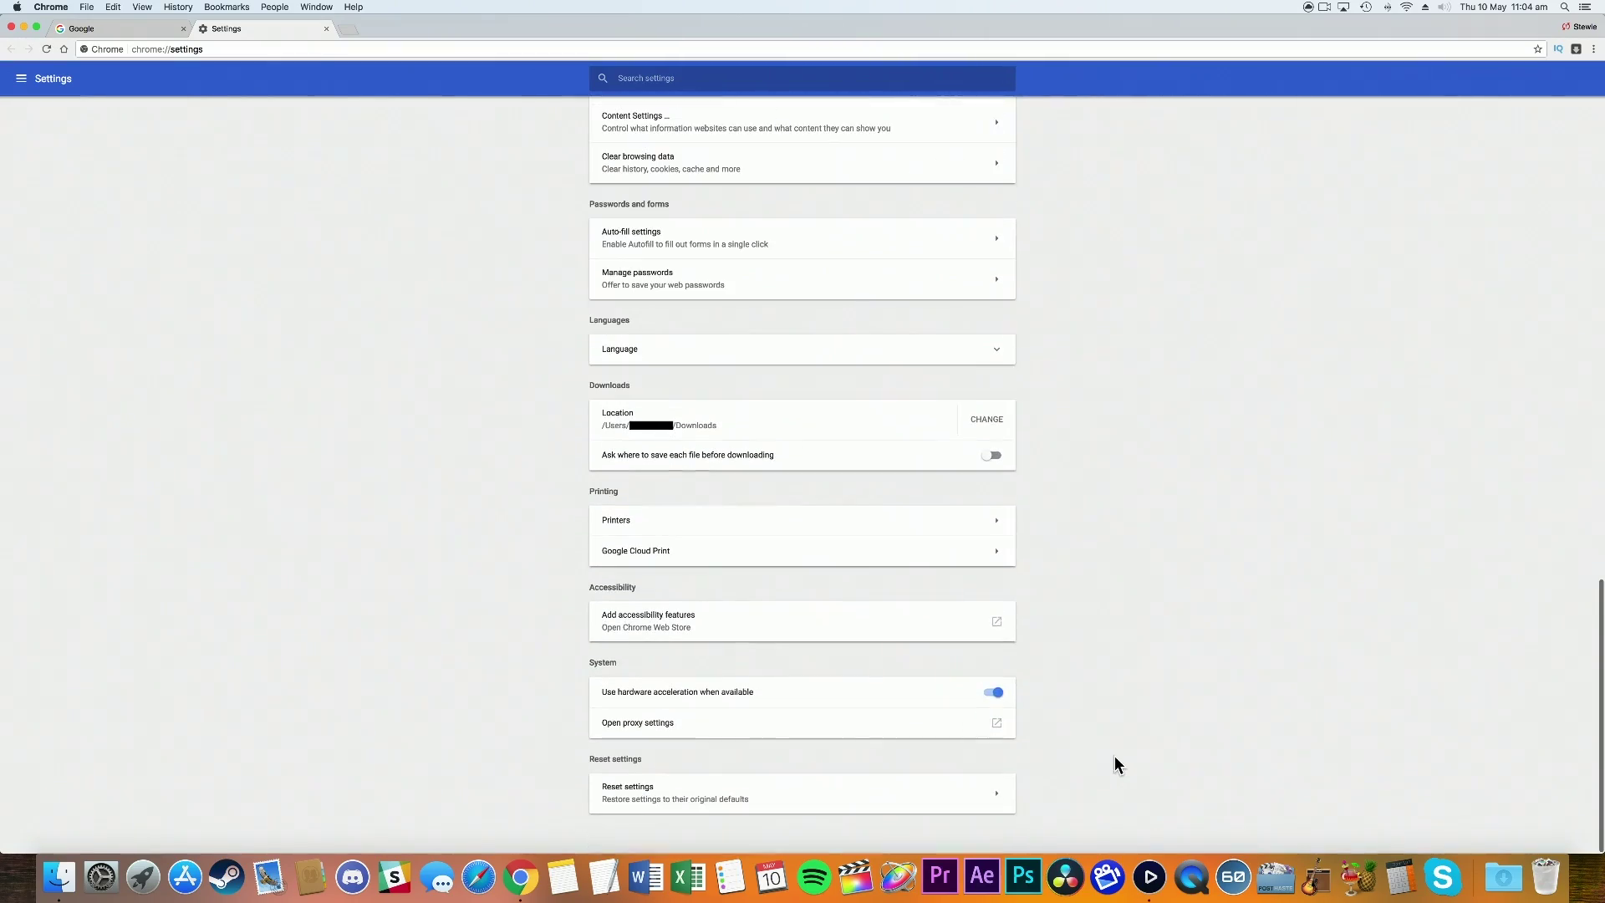
left_click(996, 694)
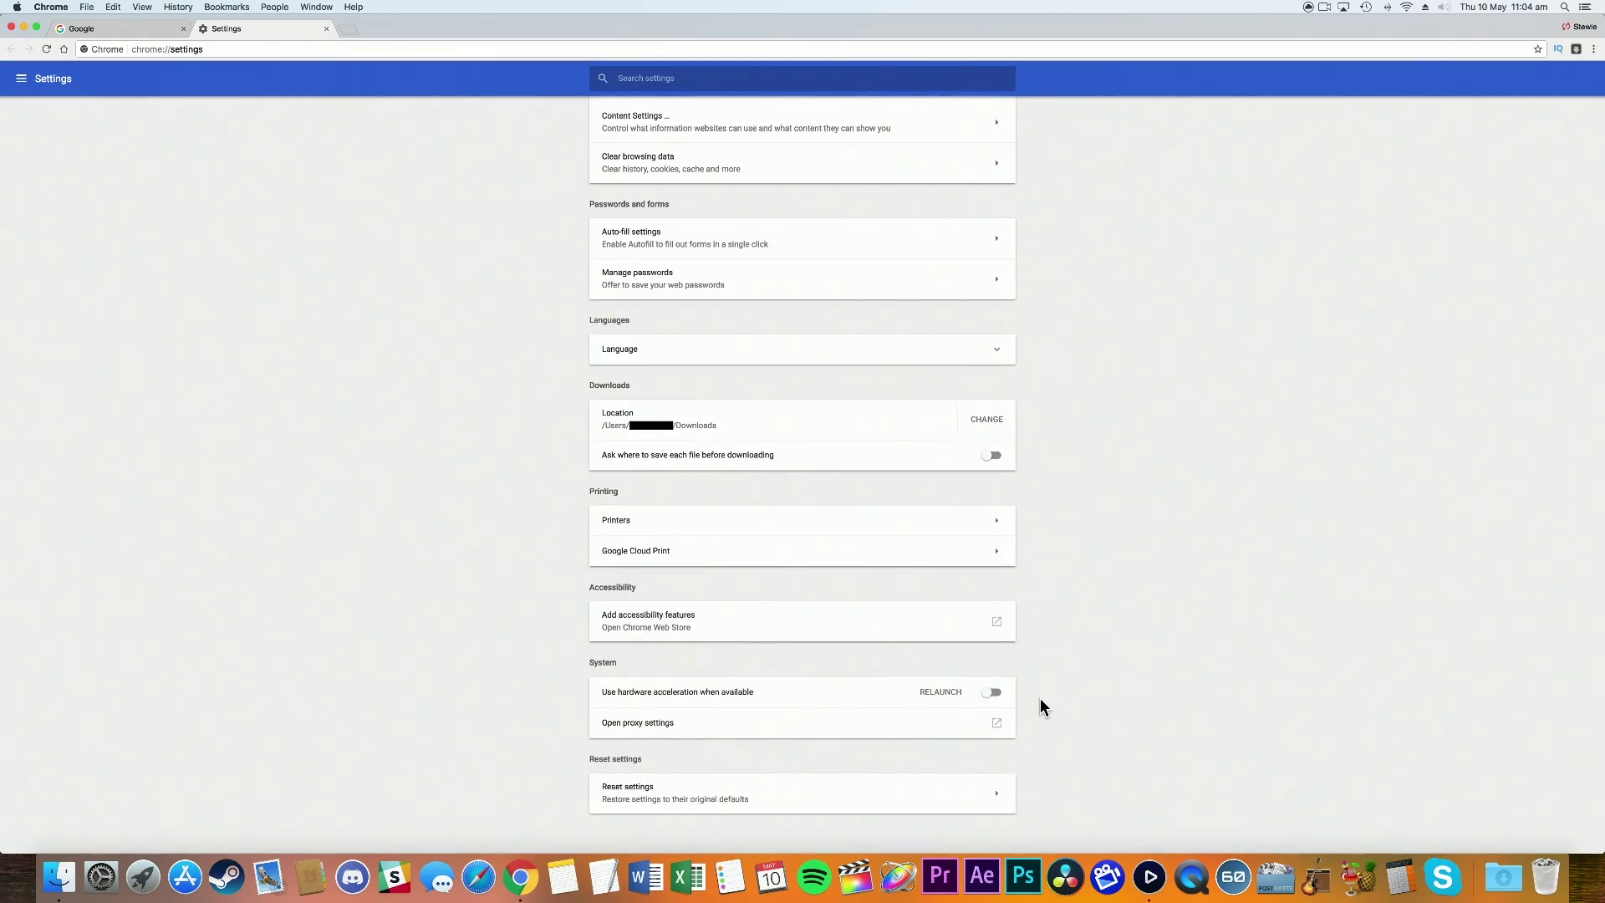
left_click(50, 6)
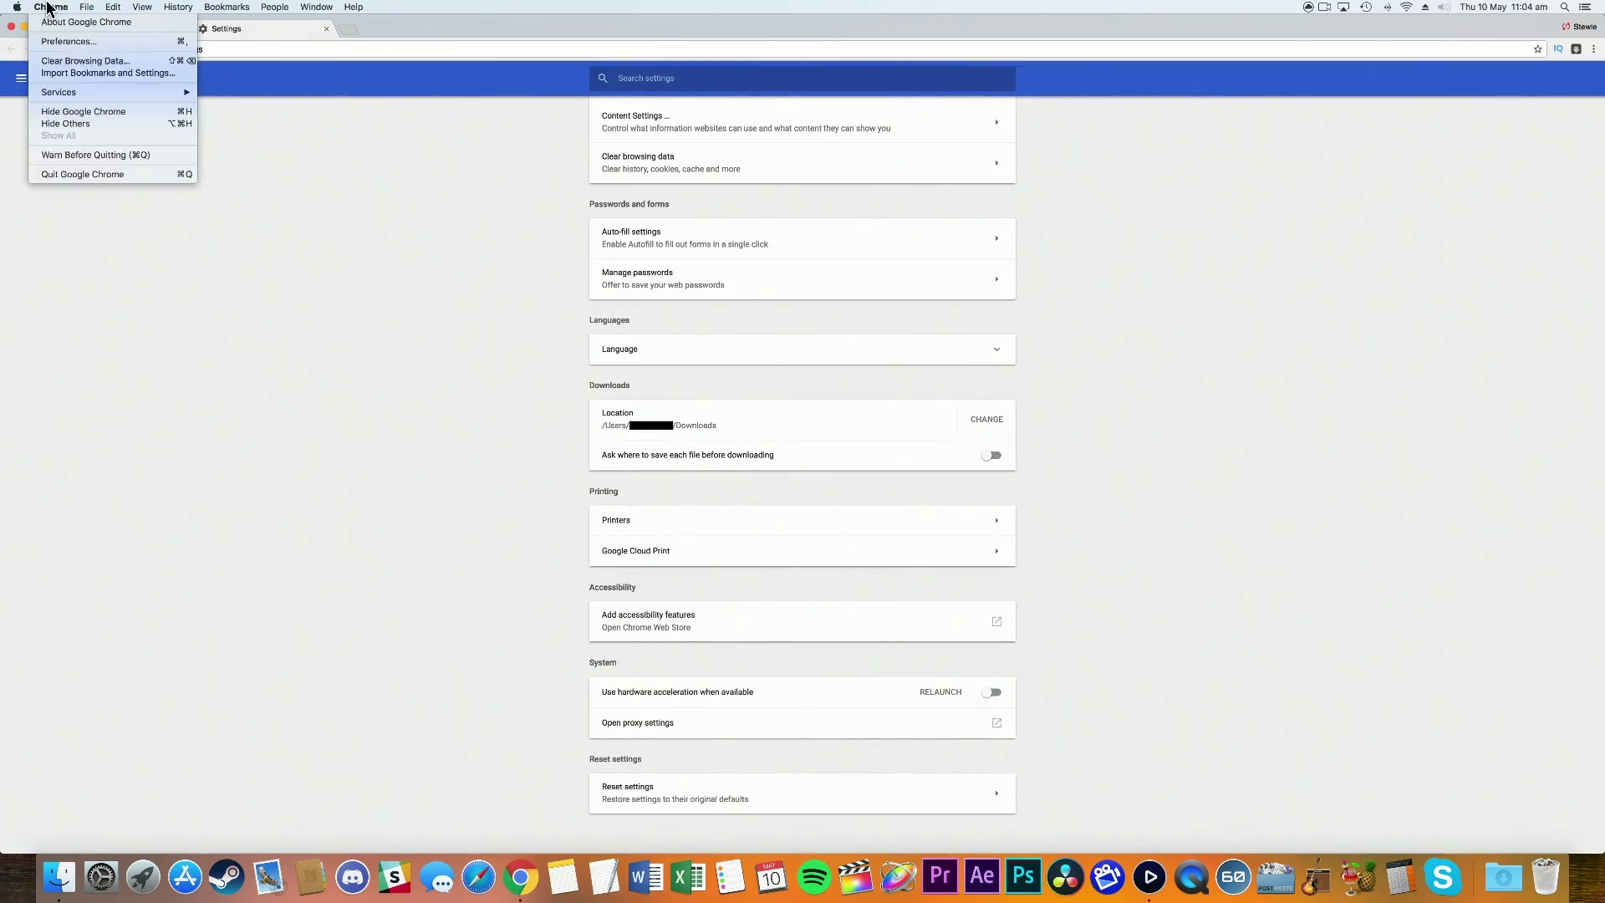
left_click(89, 171)
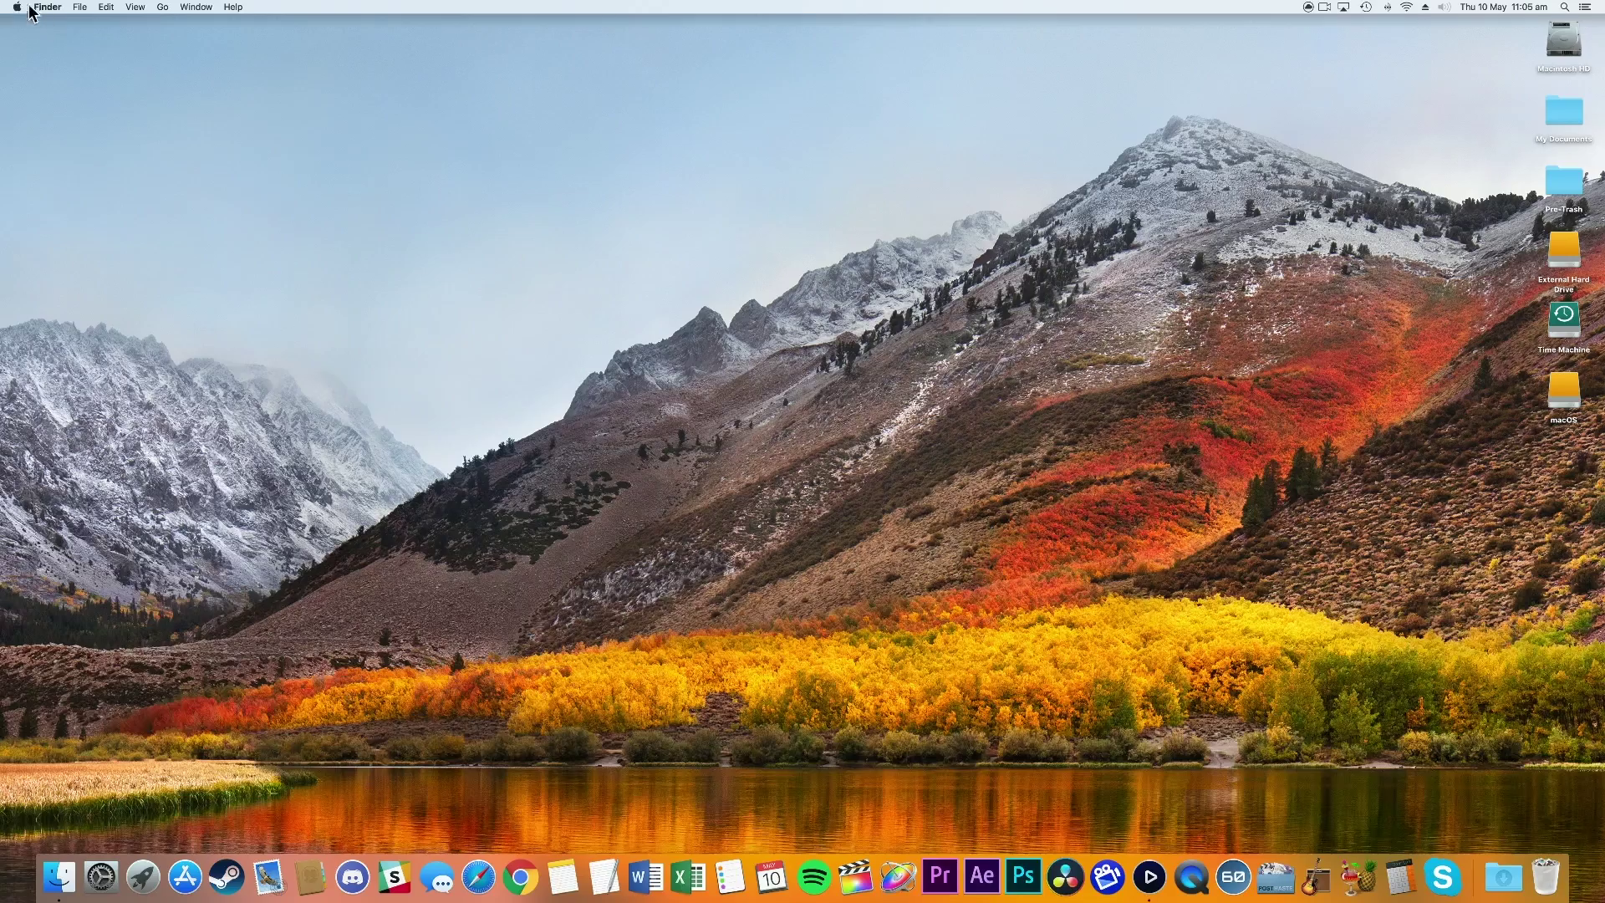
Uncheck Back Up Automatically in the Time Machine preferences so backups show 'Automatic backups off'
left_click(18, 7)
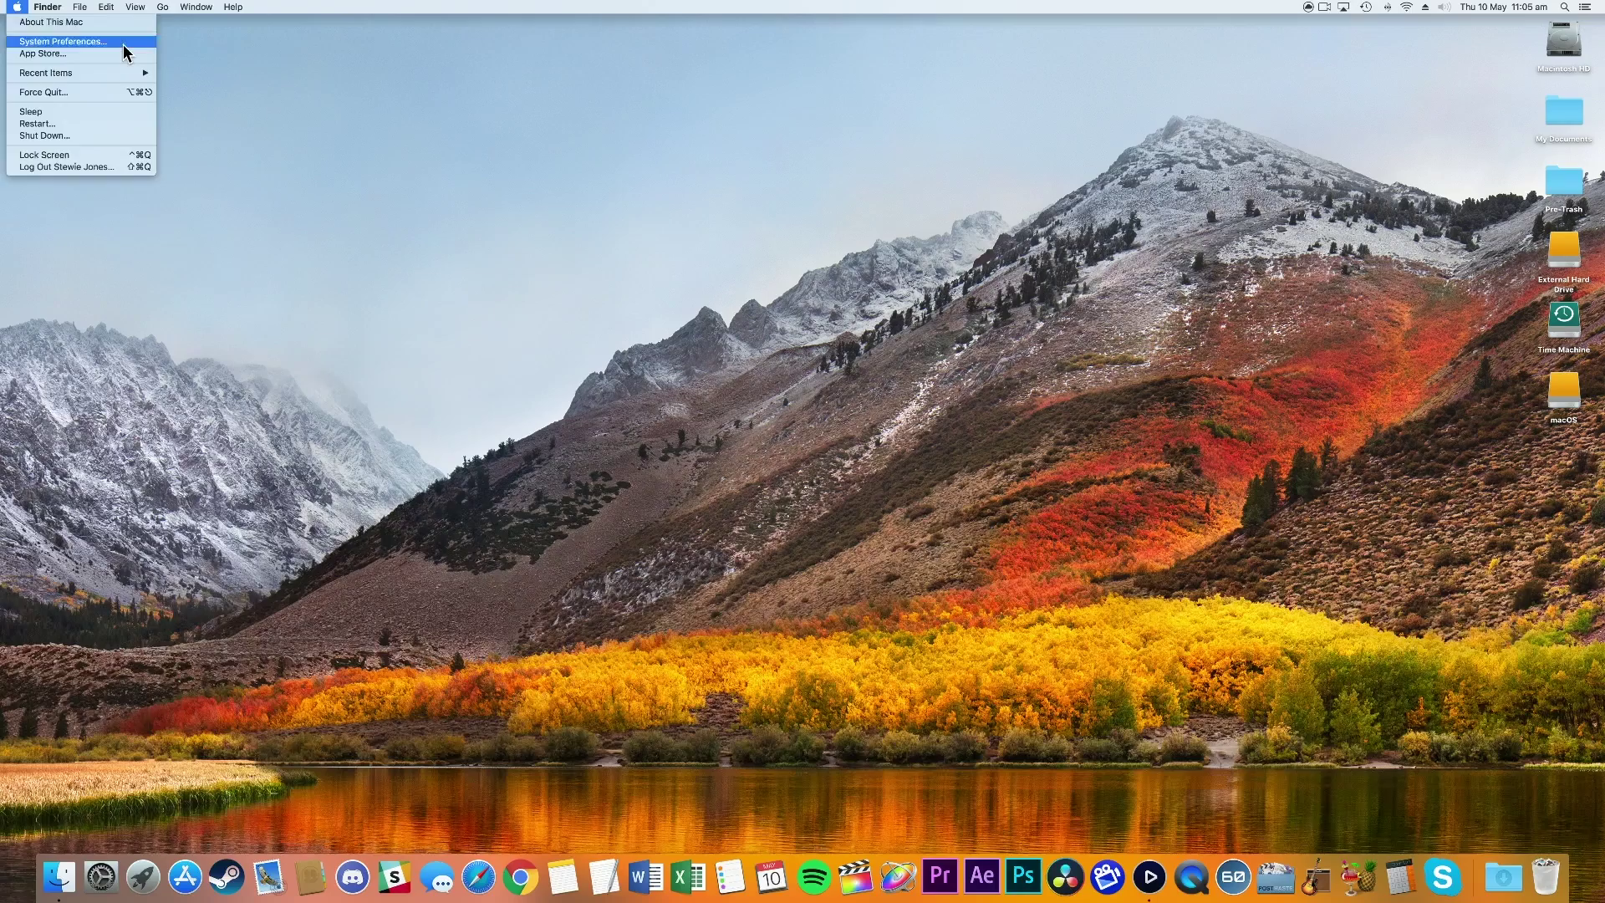
left_click(64, 40)
left_click_drag(225, 293, 660, 264)
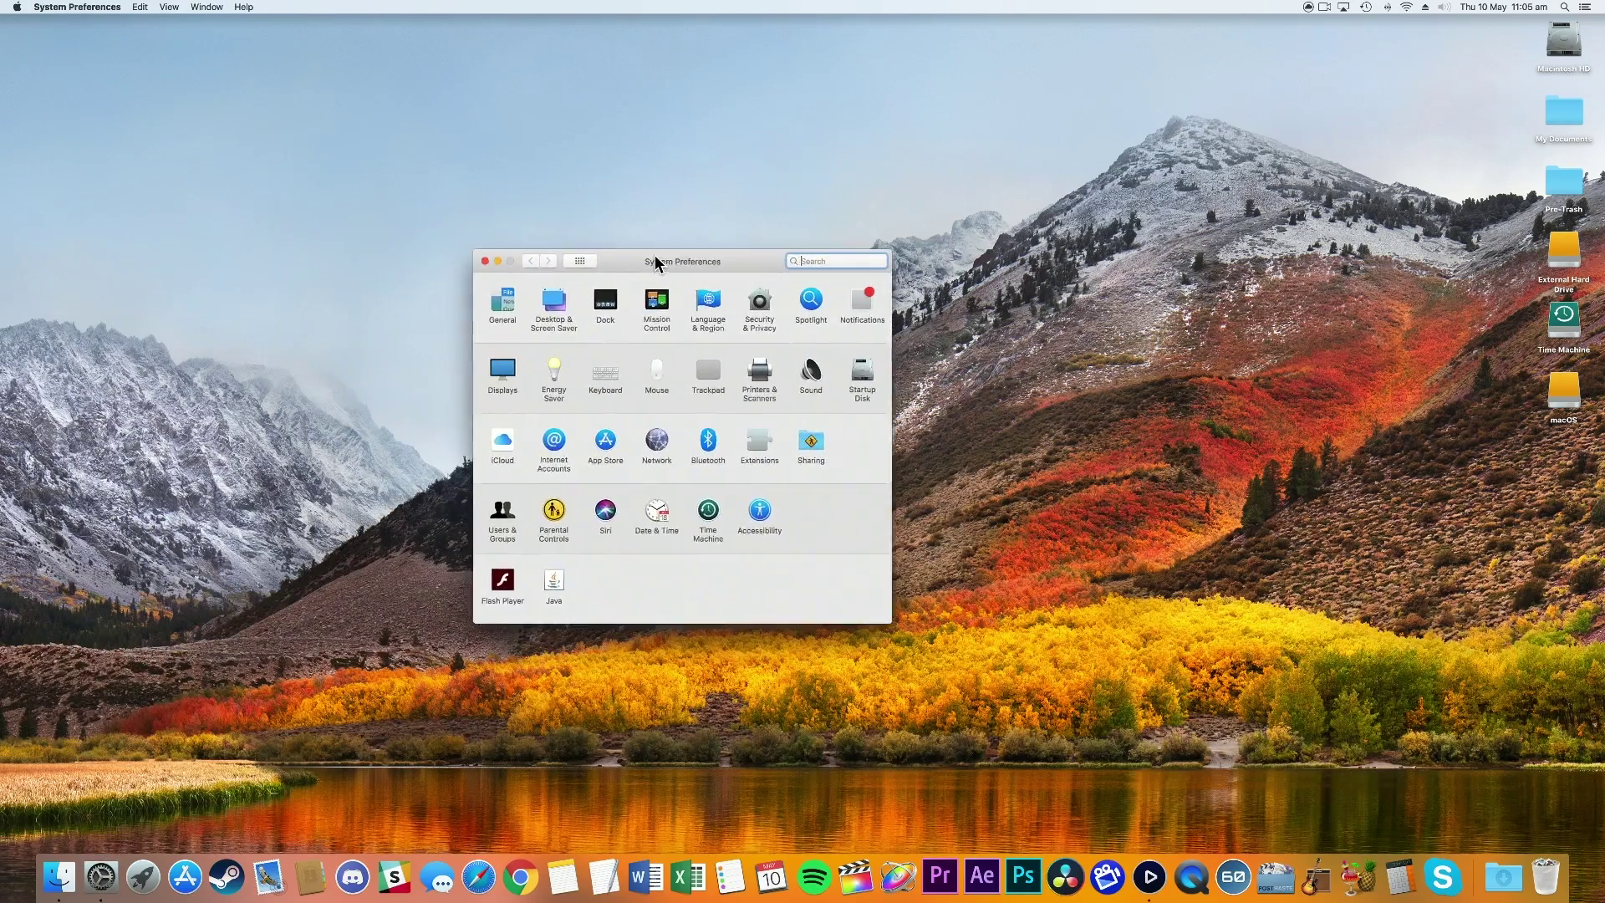
left_click(768, 515)
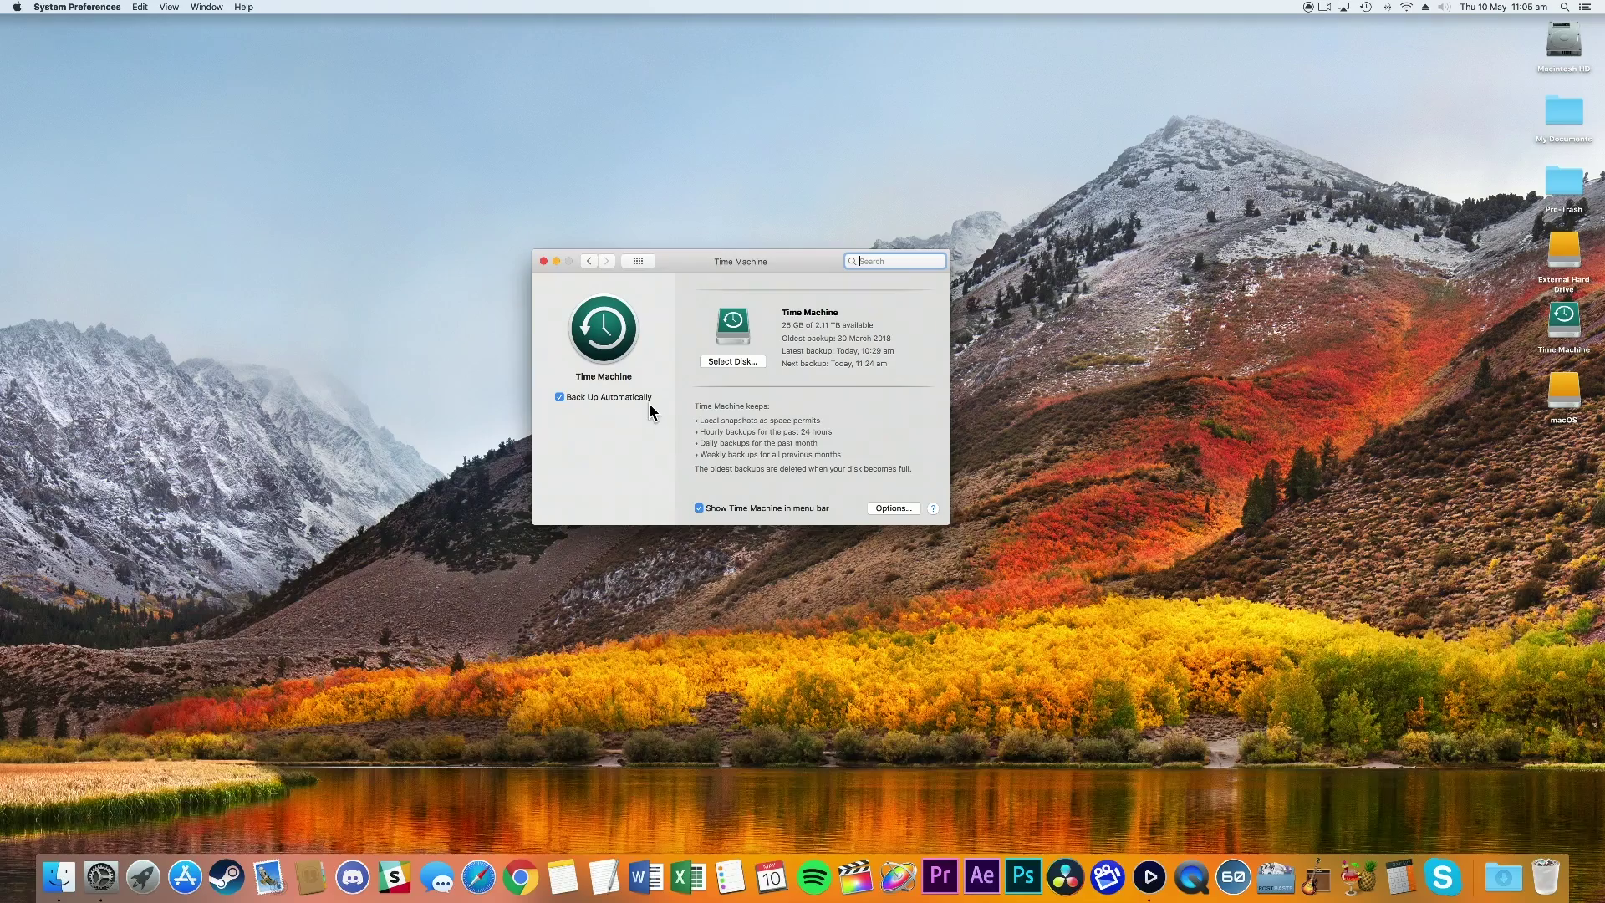
left_click(618, 398)
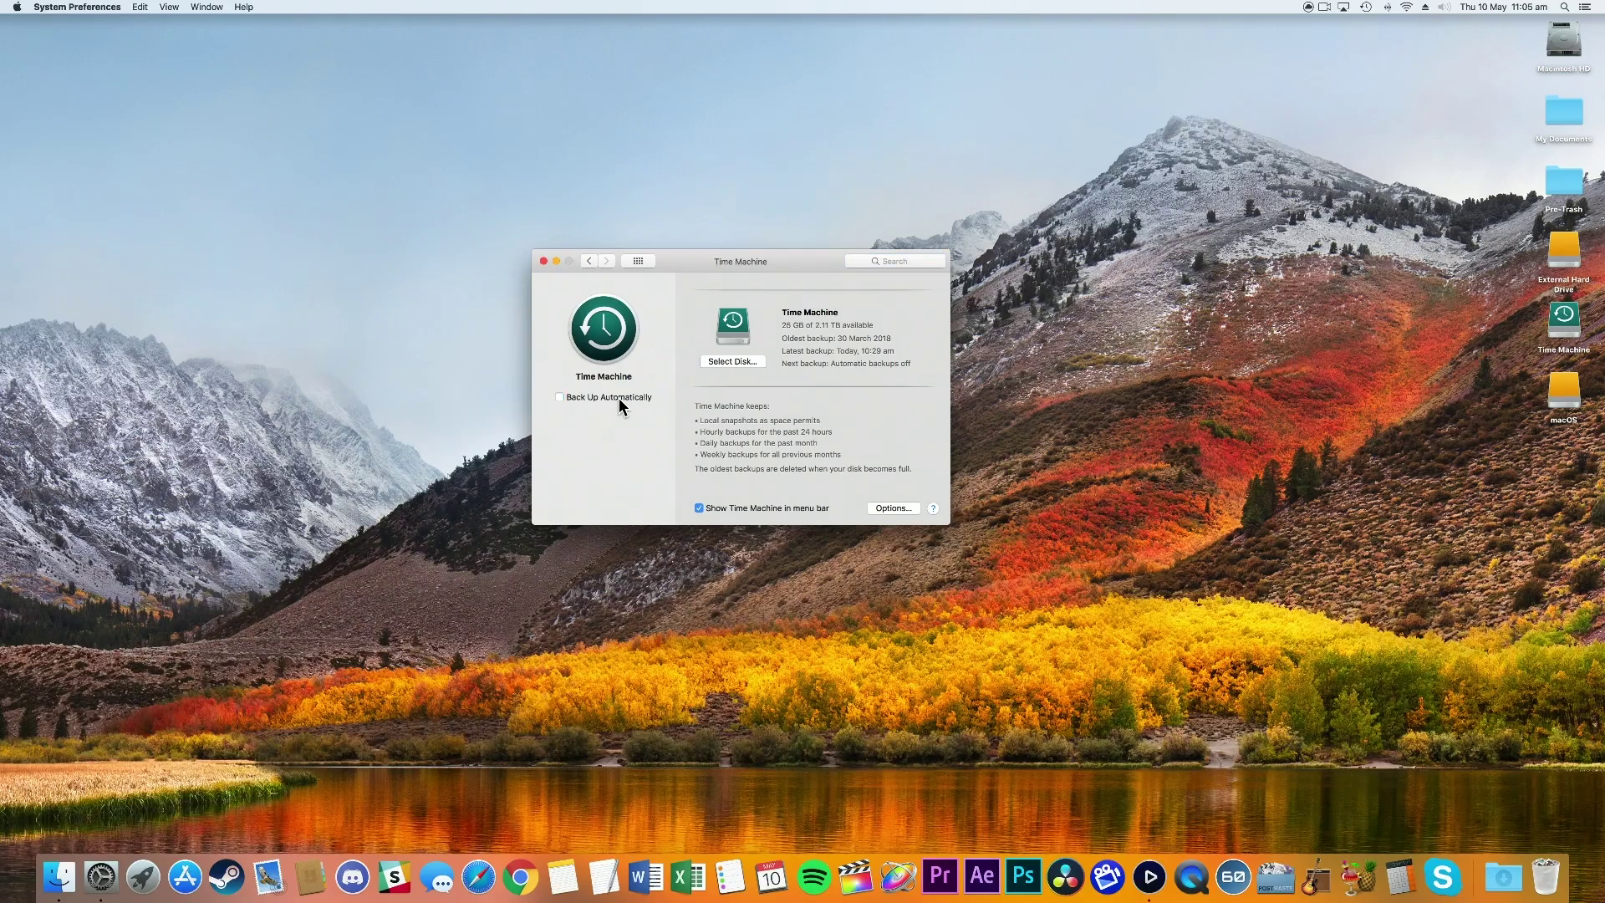